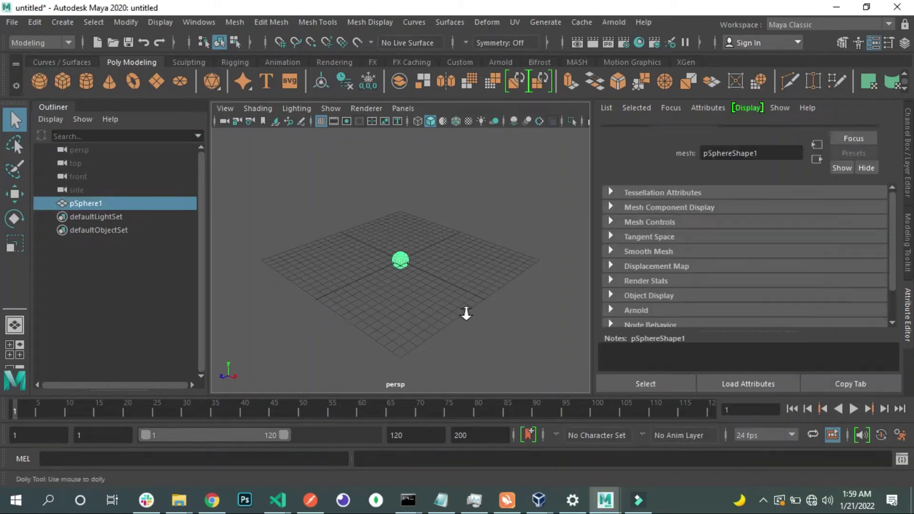
Step: Set the polygon sphere to 15 by 10 subdivisions and view it from the side
{"action": "right_click_drag", "start_coordinate": [466, 314], "coordinate": [416, 284], "text": "alt"}
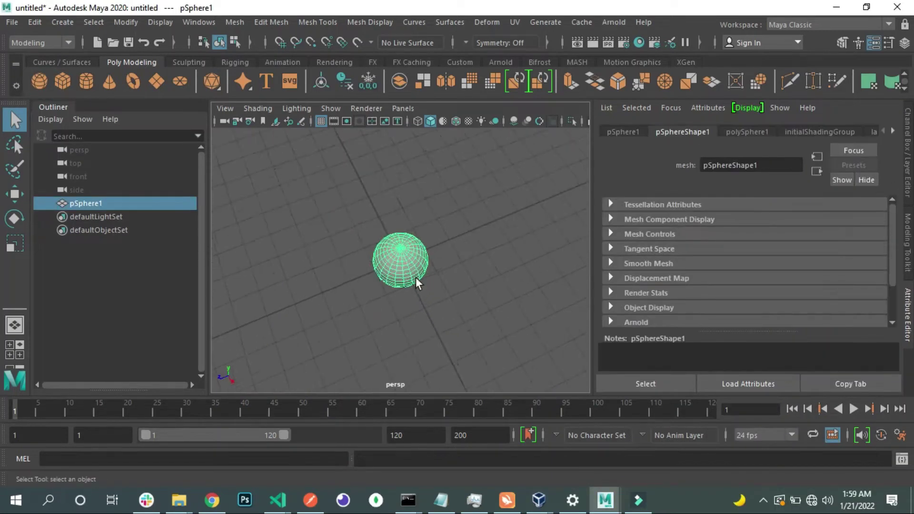
{"action": "left_click", "coordinate": [752, 130]}
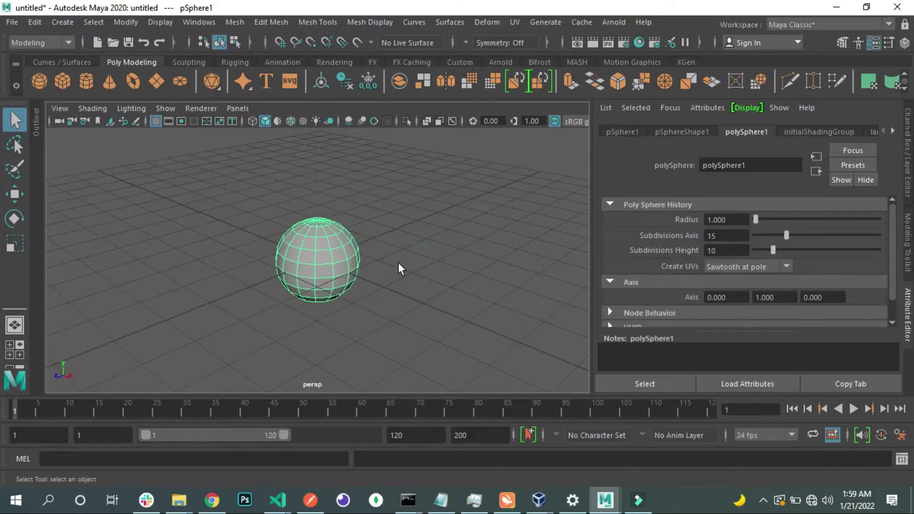
{"action": "key", "text": "space"}
{"action": "key", "text": "space"}
{"action": "left_click", "coordinate": [287, 223]}
{"action": "scroll", "coordinate": [375, 293], "scroll_direction": "up", "scroll_amount": 10}
{"action": "scroll", "coordinate": [301, 179], "scroll_direction": "down", "scroll_amount": 8}
Step: Delete the sphere's lower-half faces and scale the remaining dome up slightly
{"action": "left_click", "coordinate": [230, 320]}
{"action": "right_click", "coordinate": [398, 272]}
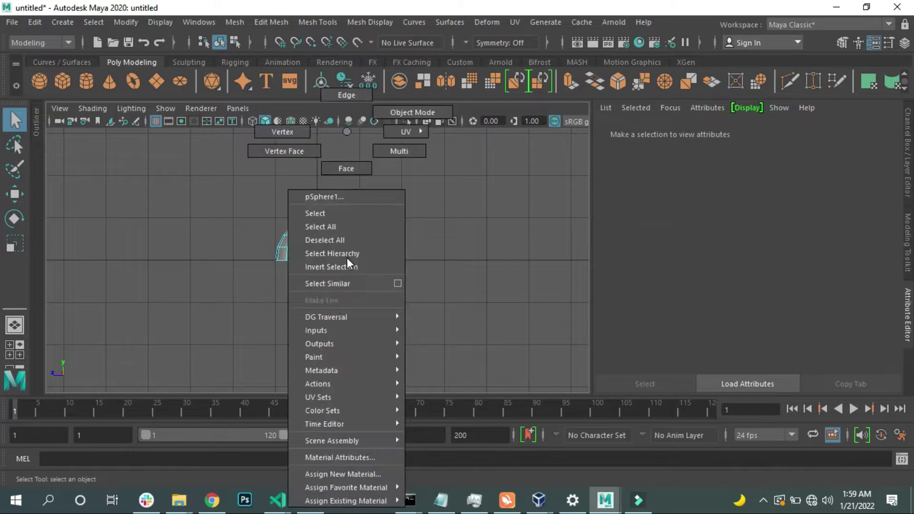
{"action": "left_click", "coordinate": [323, 249]}
{"action": "left_click_drag", "start_coordinate": [327, 258], "coordinate": [401, 203]}
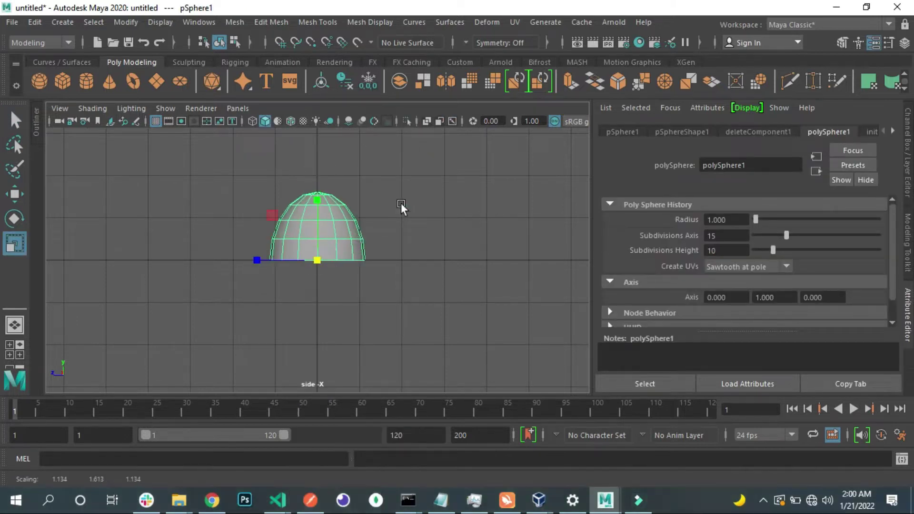
{"action": "key", "text": "space"}
{"action": "key", "text": "space"}
{"action": "left_click", "coordinate": [464, 204]}
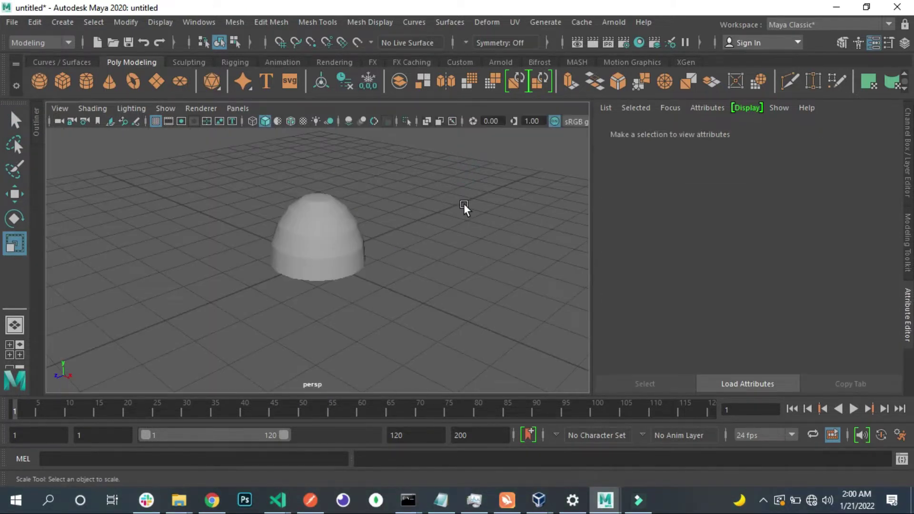
Step: Extrude the dome's rim faces downward to give the shell thickness
{"action": "left_click", "coordinate": [327, 253]}
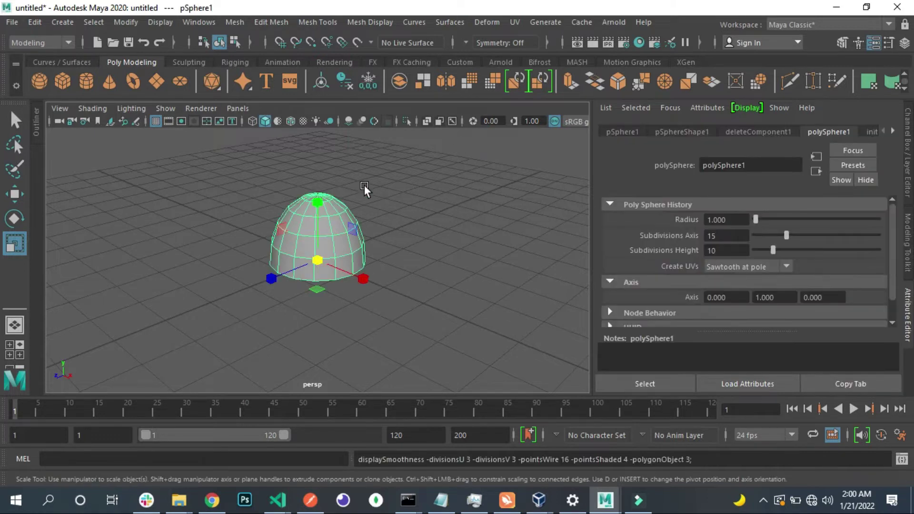
{"action": "left_click", "coordinate": [396, 220]}
{"action": "left_click", "coordinate": [317, 224]}
{"action": "mouse_move", "coordinate": [316, 224]}
{"action": "left_mouse_down", "text": "alt"}
{"action": "mouse_move", "coordinate": [307, 201]}
{"action": "mouse_move", "coordinate": [343, 206]}
{"action": "mouse_move", "coordinate": [457, 281]}
{"action": "mouse_move", "coordinate": [429, 259]}
{"action": "mouse_move", "coordinate": [401, 151]}
{"action": "left_mouse_up", "text": "alt"}
{"action": "scroll", "coordinate": [229, 228], "scroll_direction": "up", "scroll_amount": 3}
{"action": "key", "text": "ctrl+e"}
{"action": "key", "text": "F8"}
Step: Reverse the dome's flipped normals and show it unsmoothed
{"action": "left_click", "coordinate": [370, 22]}
{"action": "left_click", "coordinate": [381, 86]}
{"action": "key", "text": "t"}
{"action": "left_click", "coordinate": [353, 224]}
{"action": "key", "text": "1"}
Step: Insert two edge loops around the dome's lower band
{"action": "left_click_drag", "start_coordinate": [381, 362], "coordinate": [379, 310], "text": "alt"}
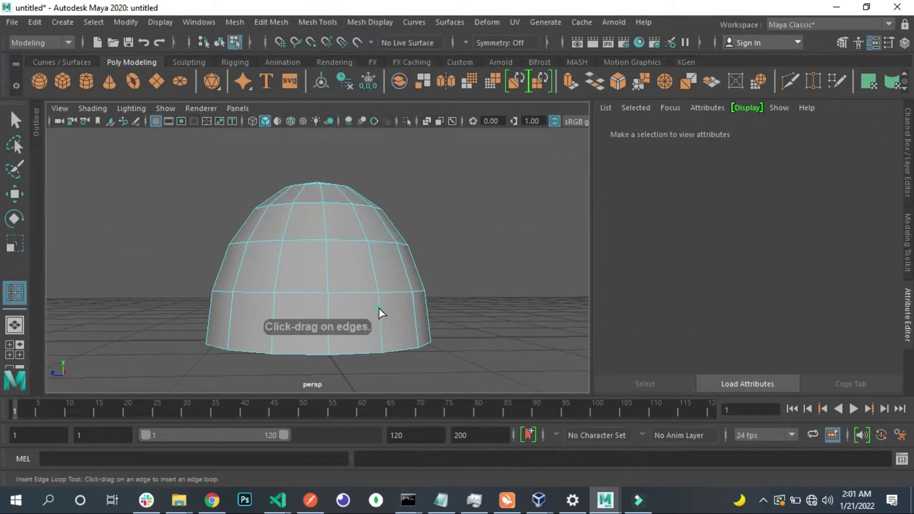
{"action": "left_click", "coordinate": [386, 328]}
{"action": "left_click", "coordinate": [389, 314]}
{"action": "left_click_drag", "start_coordinate": [391, 350], "coordinate": [371, 332], "text": "alt"}
Step: Extrude the lower band faces three times, pushing the last extrusion outward
{"action": "key", "text": "q"}
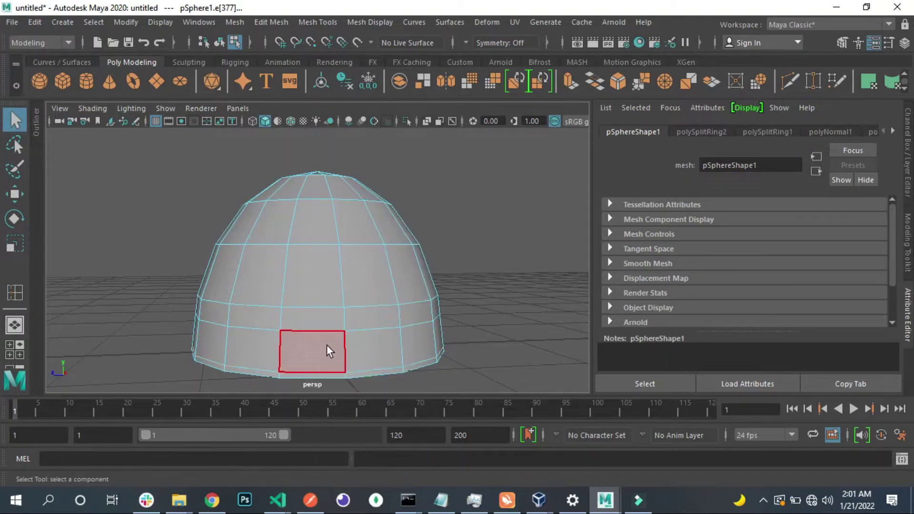
{"action": "left_click_drag", "start_coordinate": [465, 253], "coordinate": [430, 245], "text": "alt"}
{"action": "left_click", "coordinate": [571, 81]}
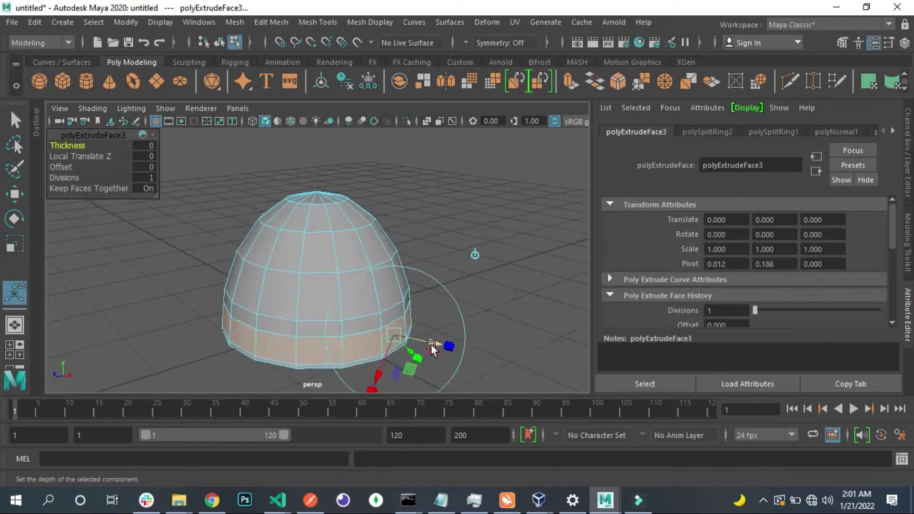
{"action": "key", "text": "ctrl+e"}
{"action": "right_click_drag", "start_coordinate": [398, 317], "coordinate": [322, 287], "text": "alt"}
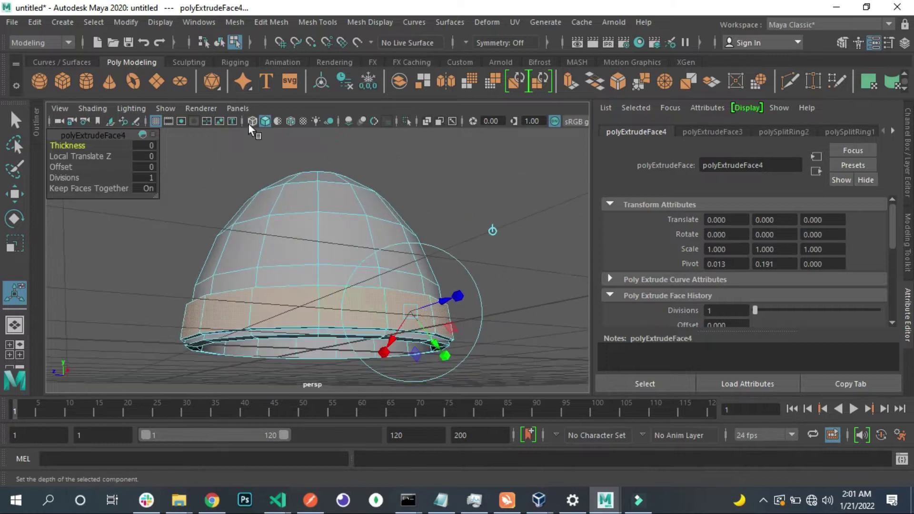
{"action": "right_click_drag", "start_coordinate": [355, 353], "coordinate": [370, 243], "text": "alt"}
{"action": "key", "text": "ctrl+e"}
{"action": "mouse_move", "coordinate": [468, 267]}
{"action": "left_mouse_down"}
{"action": "mouse_move", "coordinate": [518, 268]}
{"action": "mouse_move", "coordinate": [535, 281]}
{"action": "mouse_move", "coordinate": [251, 257]}
{"action": "left_mouse_up"}
{"action": "key", "text": "r"}
Step: Insert an edge loop and extrude the band's face loop into a flared brim
{"action": "left_click", "coordinate": [317, 22]}
{"action": "left_click", "coordinate": [328, 124]}
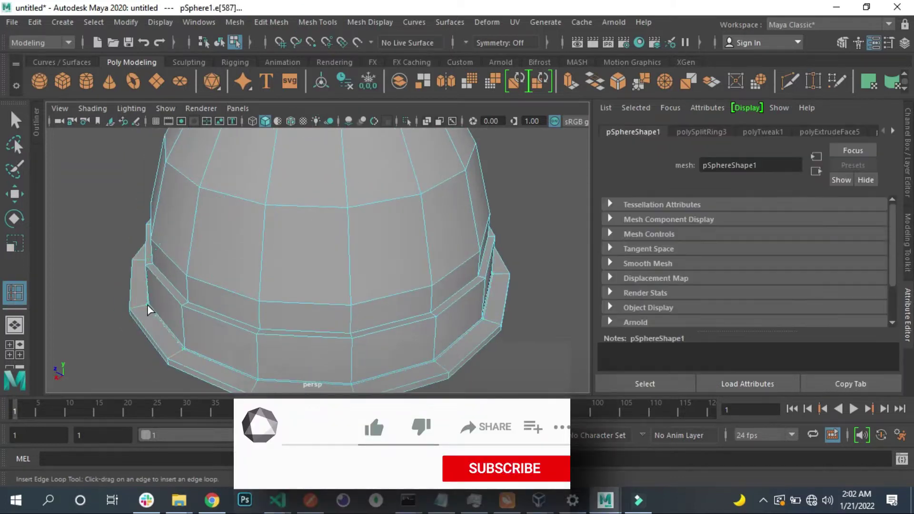
{"action": "key", "text": "q"}
{"action": "double_click", "coordinate": [144, 322]}
{"action": "left_click", "coordinate": [567, 82]}
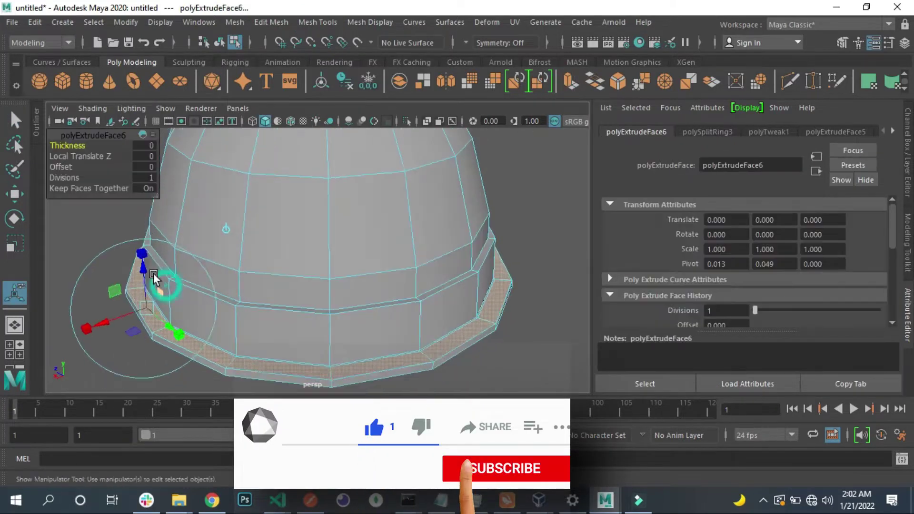
{"action": "left_click_drag", "start_coordinate": [128, 298], "coordinate": [145, 278], "text": "alt"}
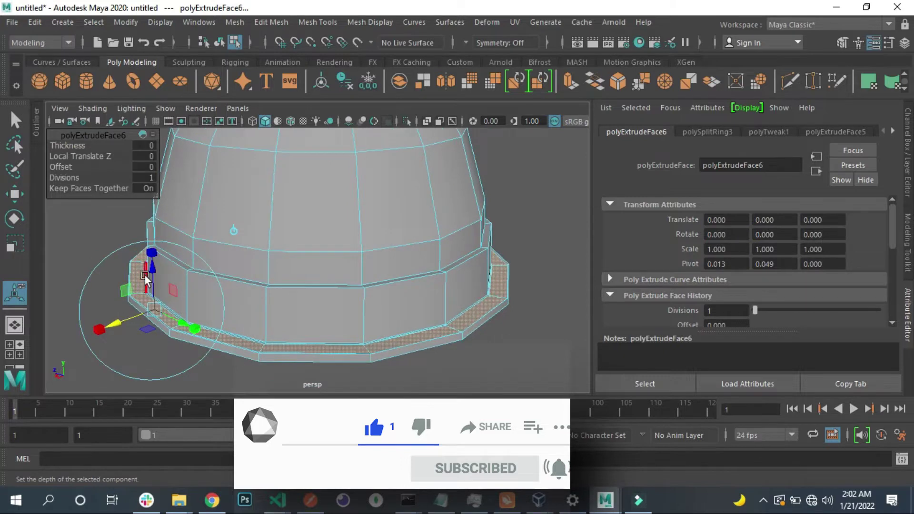
{"action": "key", "text": "q"}
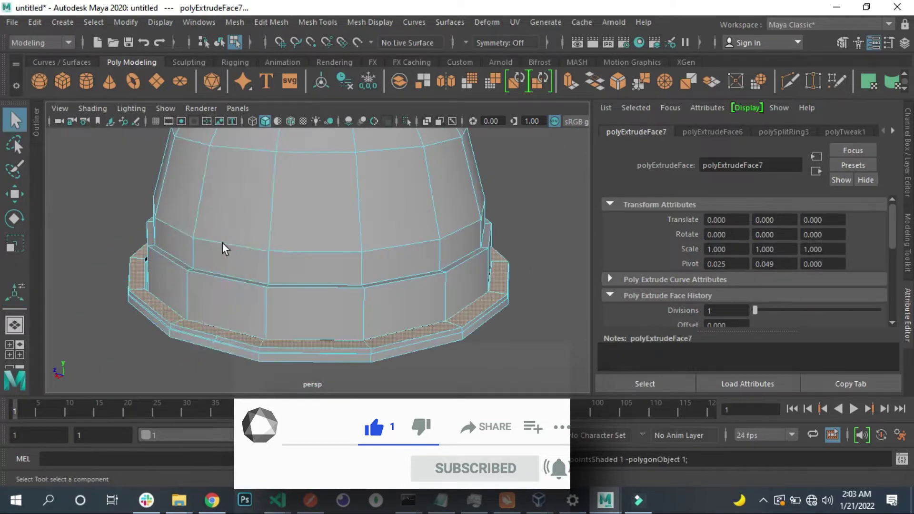
Step: Preview the dome smoothed, turn the preview back off, and view the helmet frontally
{"action": "key", "text": "F8"}
{"action": "left_click", "coordinate": [910, 274]}
{"action": "key", "text": "f"}
{"action": "left_click", "coordinate": [769, 325]}
{"action": "left_click", "coordinate": [547, 244]}
{"action": "mouse_move", "coordinate": [546, 247]}
{"action": "left_mouse_down", "text": "alt"}
{"action": "mouse_move", "coordinate": [333, 259]}
{"action": "mouse_move", "coordinate": [284, 241]}
{"action": "left_mouse_up", "text": "alt"}
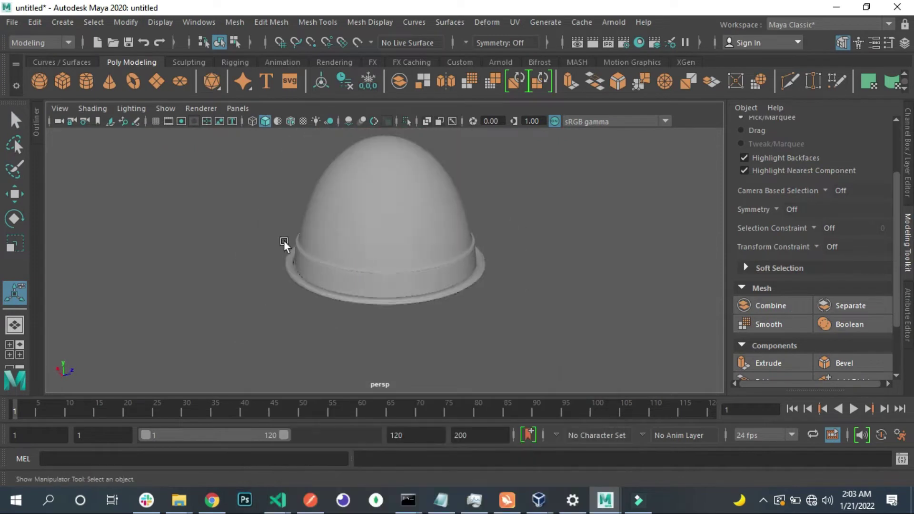
{"action": "left_click", "coordinate": [402, 215]}
{"action": "key", "text": "ctrl+z"}
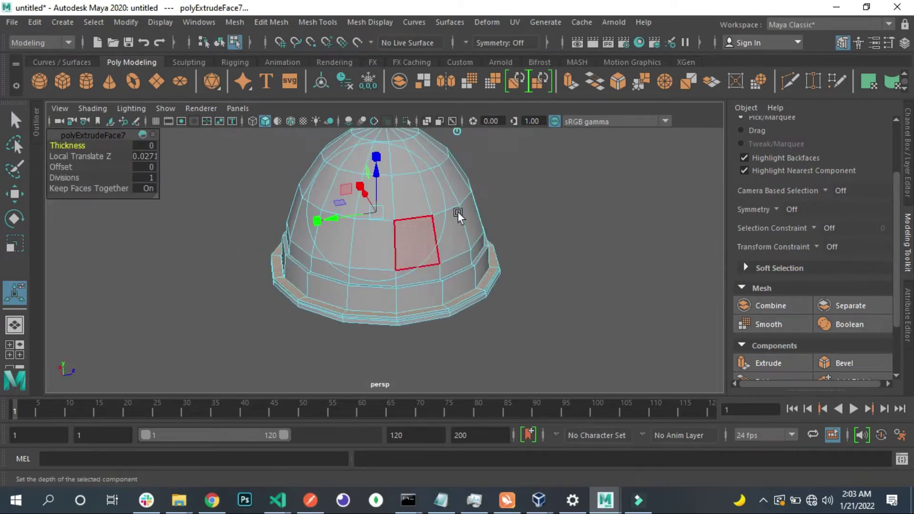
{"action": "key", "text": "q"}
{"action": "right_click_drag", "start_coordinate": [425, 131], "coordinate": [459, 127]}
{"action": "left_click", "coordinate": [503, 188]}
{"action": "left_click_drag", "start_coordinate": [503, 187], "coordinate": [428, 277], "text": "alt"}
Step: Give the stretched cube slab 10 width subdivisions
{"action": "left_click", "coordinate": [445, 245]}
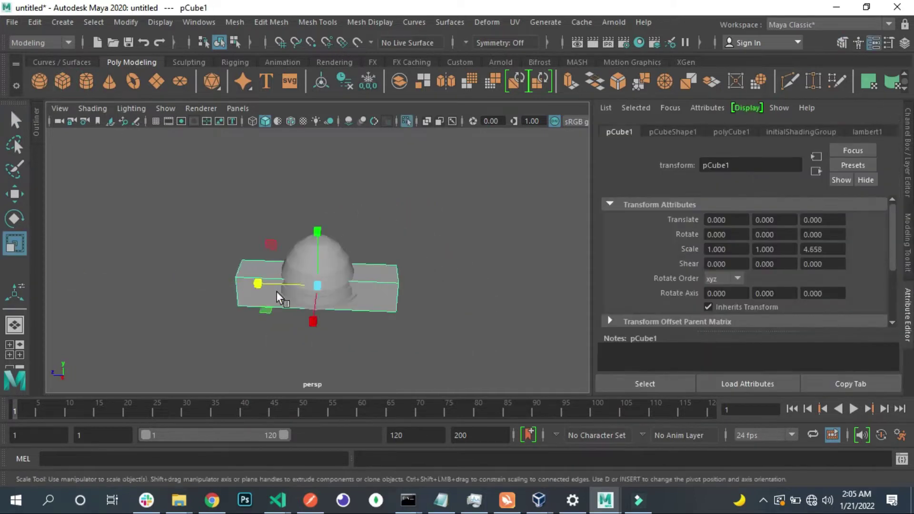
{"action": "left_click", "coordinate": [732, 132]}
{"action": "key", "text": "Tab"}
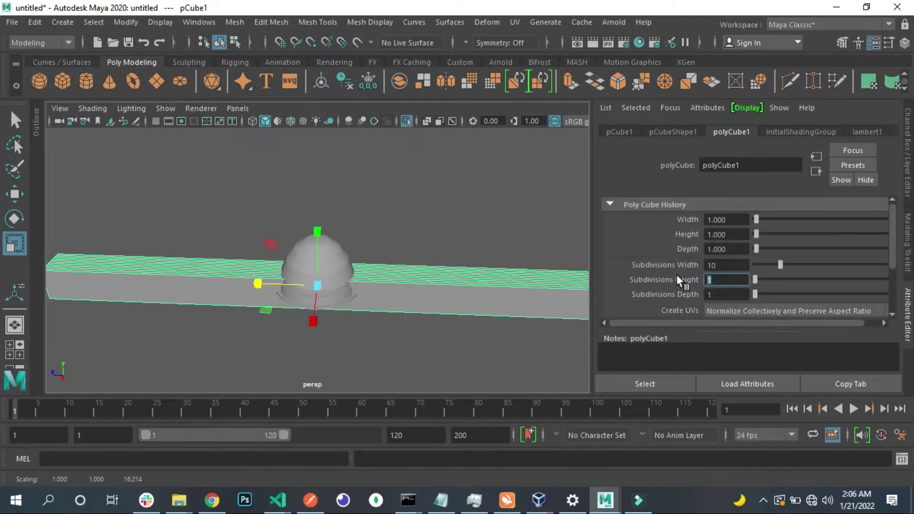
{"action": "mouse_move", "coordinate": [329, 275]}
{"action": "left_mouse_down", "text": "alt"}
{"action": "mouse_move", "coordinate": [296, 303]}
{"action": "mouse_move", "coordinate": [313, 208]}
{"action": "mouse_move", "coordinate": [317, 259]}
{"action": "mouse_move", "coordinate": [401, 262]}
{"action": "left_mouse_up", "text": "alt"}
{"action": "scroll", "coordinate": [272, 259], "scroll_direction": "down", "scroll_amount": 5}
Step: Add a nonlinear bend deformer to the slab
{"action": "left_click", "coordinate": [487, 22]}
{"action": "mouse_move", "coordinate": [544, 210]}
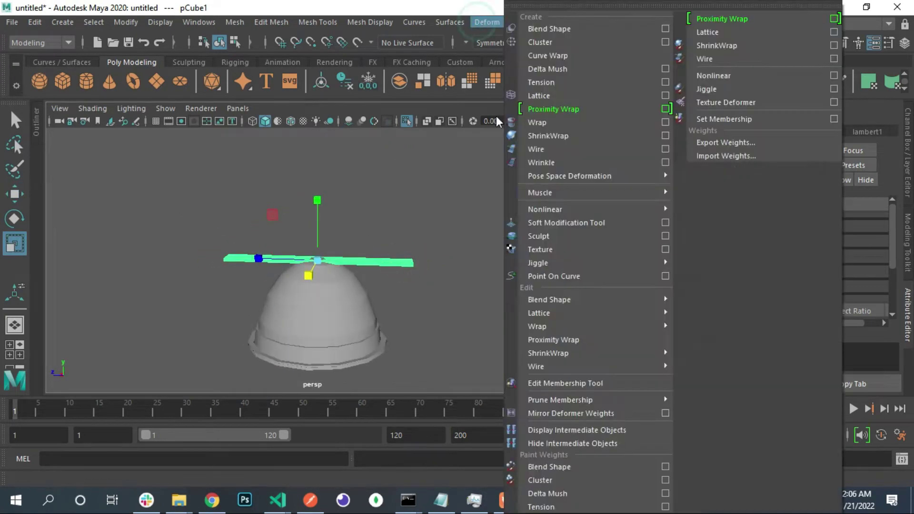
{"action": "left_click", "coordinate": [705, 206]}
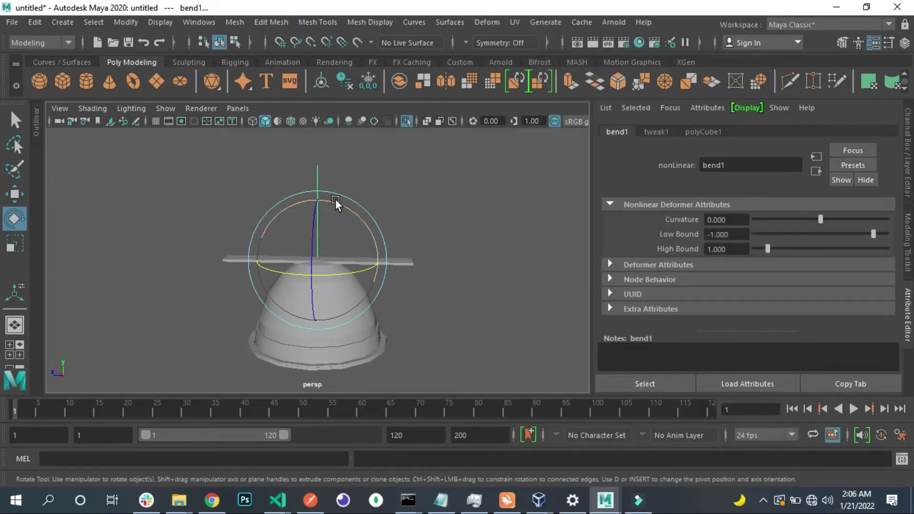
{"action": "key", "text": "ctrl+z"}
{"action": "left_click_drag", "start_coordinate": [333, 215], "coordinate": [358, 207], "text": "alt"}
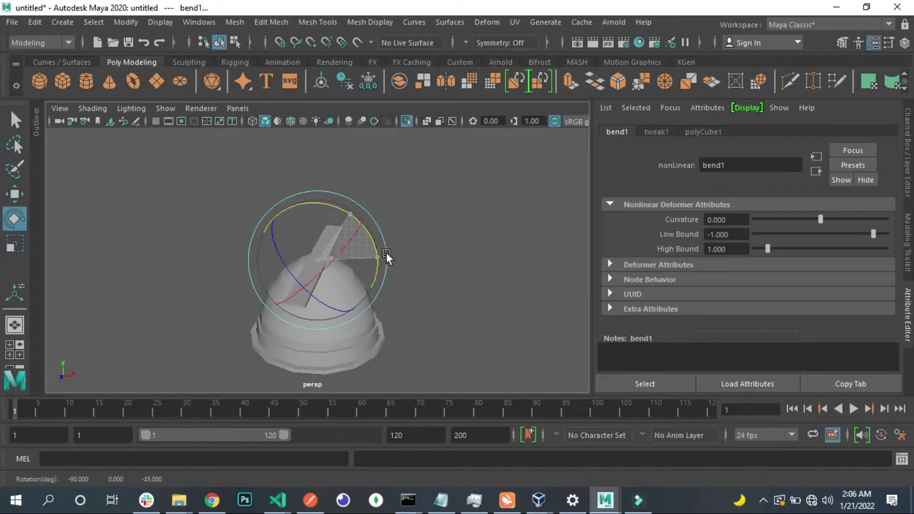
{"action": "left_click_drag", "start_coordinate": [388, 271], "coordinate": [363, 219]}
{"action": "key", "text": "ctrl+z"}
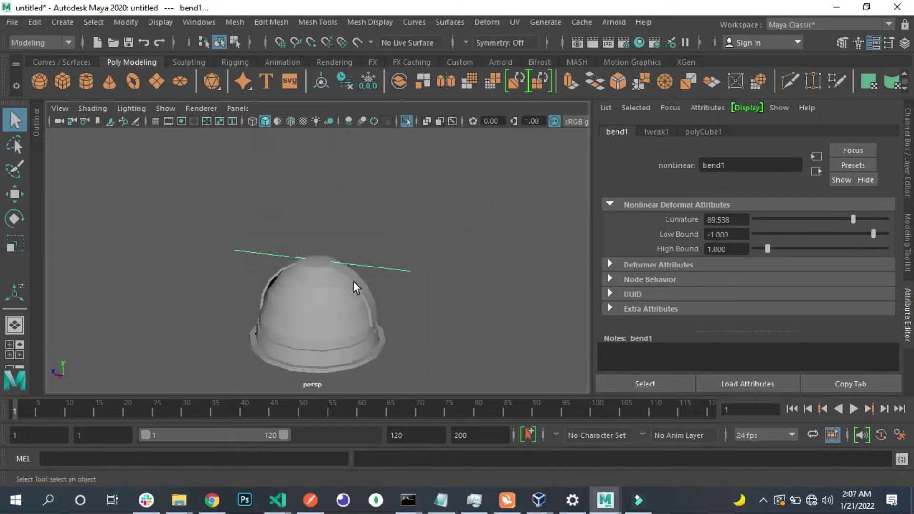
Step: Scale the bend handle so the strip arches over the dome at curvature 89.538
{"action": "left_click", "coordinate": [354, 281]}
{"action": "key", "text": "r"}
{"action": "left_click", "coordinate": [332, 263]}
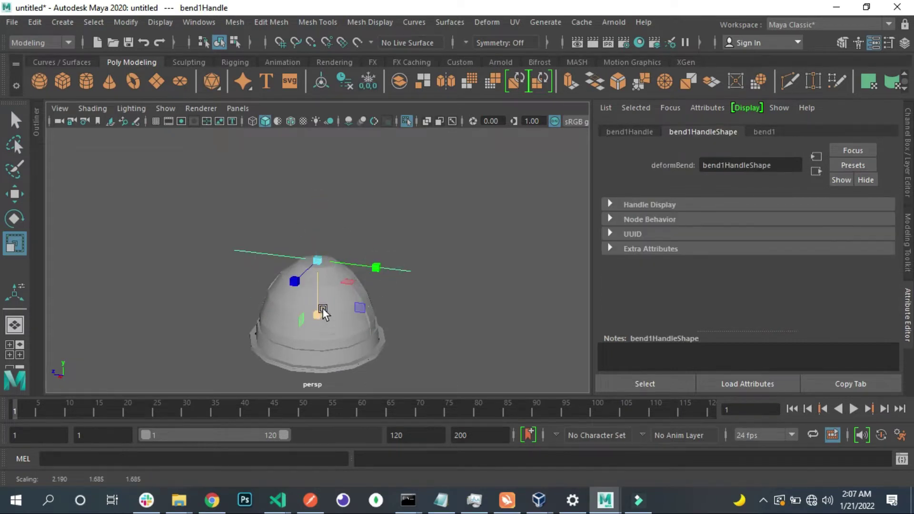
{"action": "left_click", "coordinate": [373, 326]}
{"action": "left_click_drag", "start_coordinate": [296, 268], "coordinate": [333, 285], "text": "alt"}
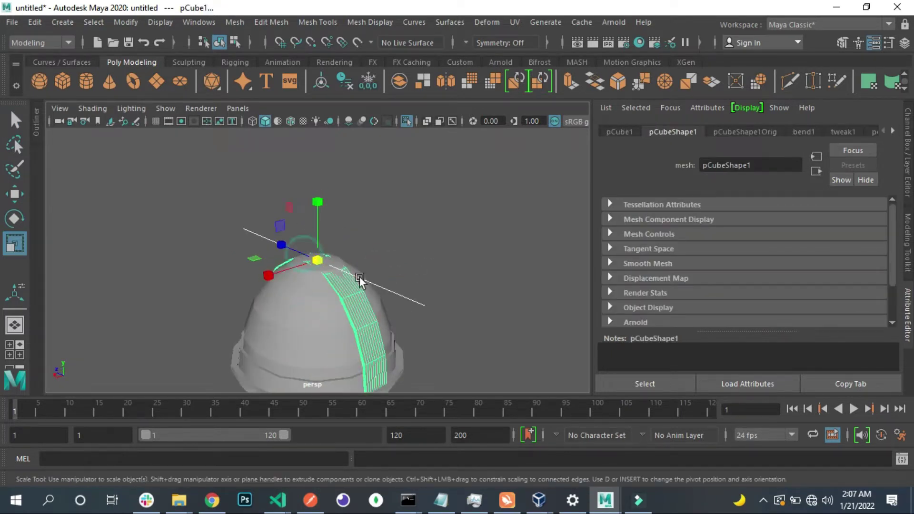
{"action": "left_click", "coordinate": [317, 315]}
{"action": "left_click", "coordinate": [332, 285]}
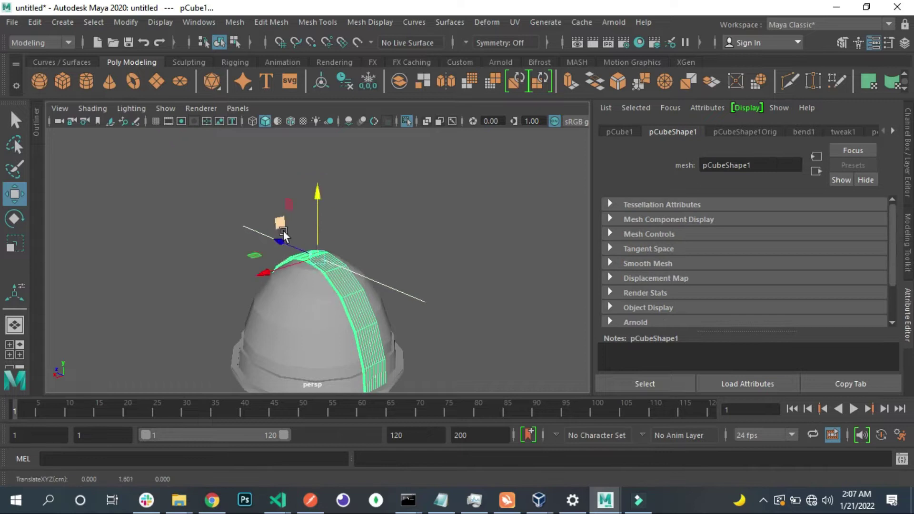
{"action": "left_click", "coordinate": [412, 238]}
{"action": "left_click_drag", "start_coordinate": [412, 238], "coordinate": [368, 284], "text": "alt"}
{"action": "left_click", "coordinate": [368, 285]}
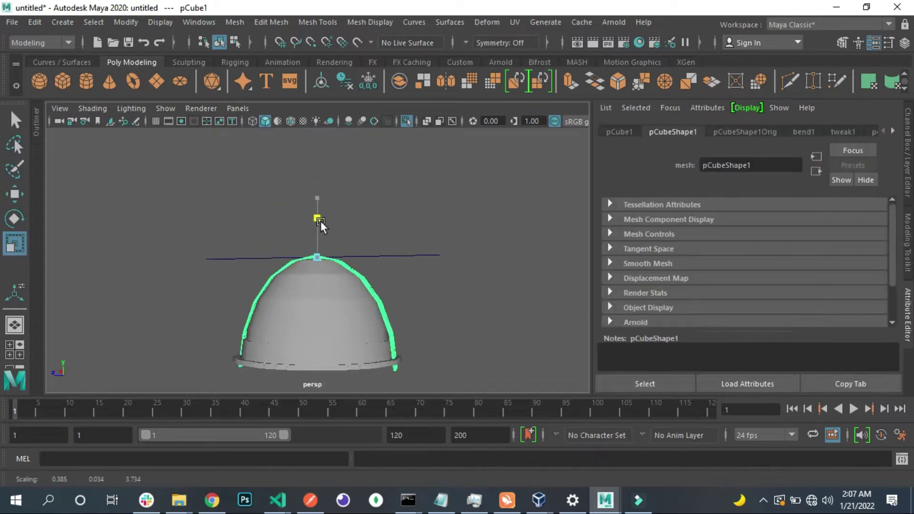
{"action": "left_click", "coordinate": [384, 254]}
{"action": "key", "text": "r"}
{"action": "mouse_move", "coordinate": [318, 310]}
{"action": "left_mouse_down", "text": "alt"}
{"action": "mouse_move", "coordinate": [307, 300]}
{"action": "mouse_move", "coordinate": [320, 318]}
{"action": "mouse_move", "coordinate": [334, 286]}
{"action": "left_mouse_up", "text": "alt"}
{"action": "left_click", "coordinate": [316, 310]}
Step: In side view, move the strip's vertices so it hugs the dome
{"action": "right_click", "coordinate": [312, 188]}
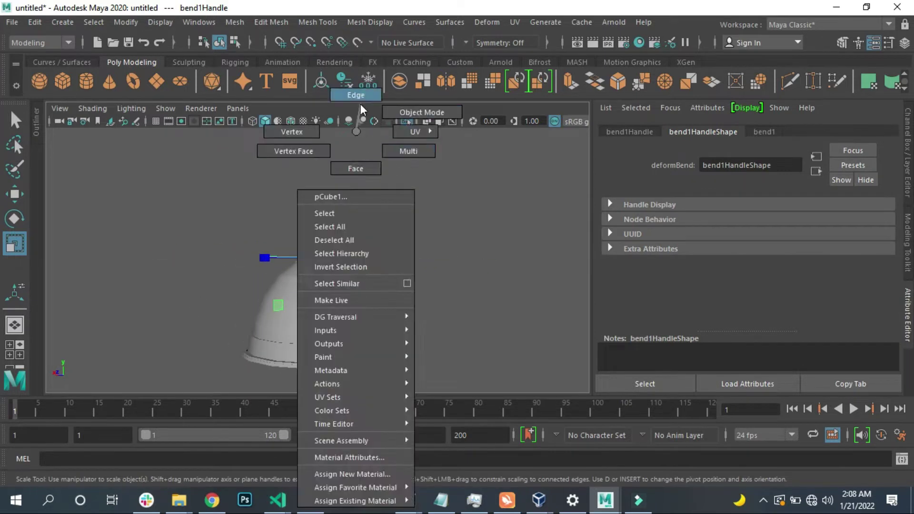
{"action": "left_click", "coordinate": [283, 119]}
{"action": "left_click", "coordinate": [361, 291]}
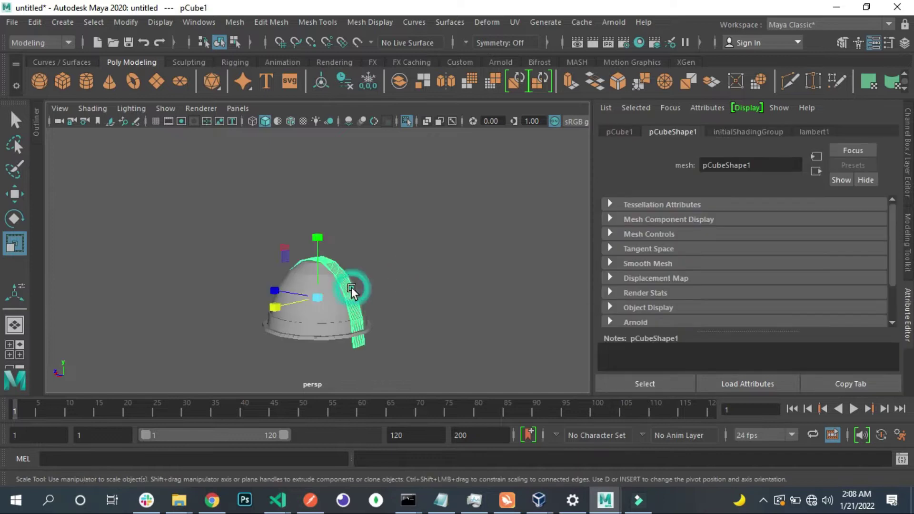
{"action": "key", "text": "space"}
{"action": "key", "text": "space"}
{"action": "right_click_drag", "start_coordinate": [251, 270], "coordinate": [151, 274]}
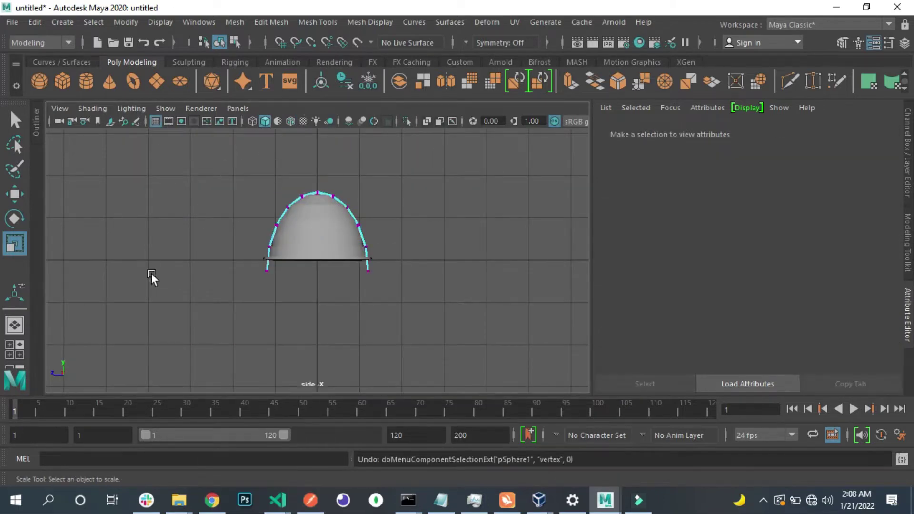
{"action": "key", "text": "w"}
{"action": "scroll", "coordinate": [316, 200], "scroll_direction": "up", "scroll_amount": 5}
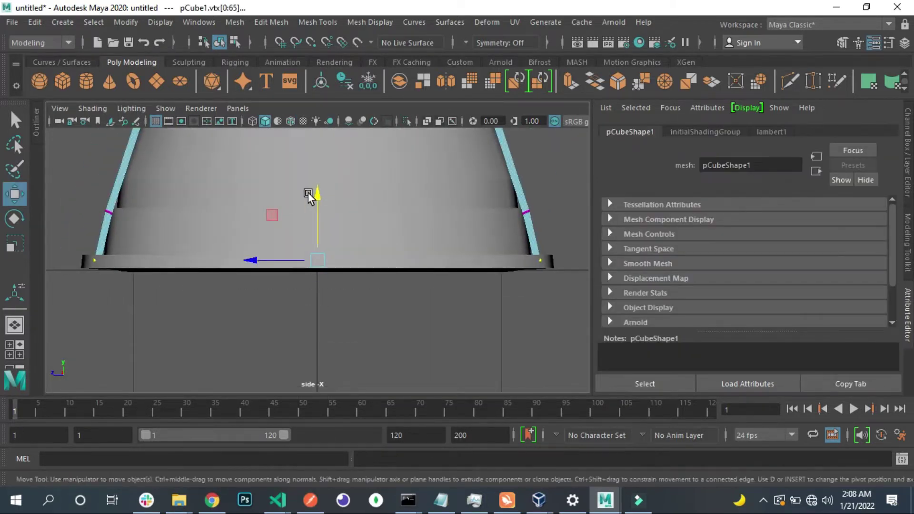
{"action": "key", "text": "space"}
{"action": "key", "text": "space"}
Step: Smooth both the crest strip and the helmet dome meshes
{"action": "scroll", "coordinate": [320, 276], "scroll_direction": "up", "scroll_amount": 5}
{"action": "right_click_drag", "start_coordinate": [292, 236], "coordinate": [326, 200]}
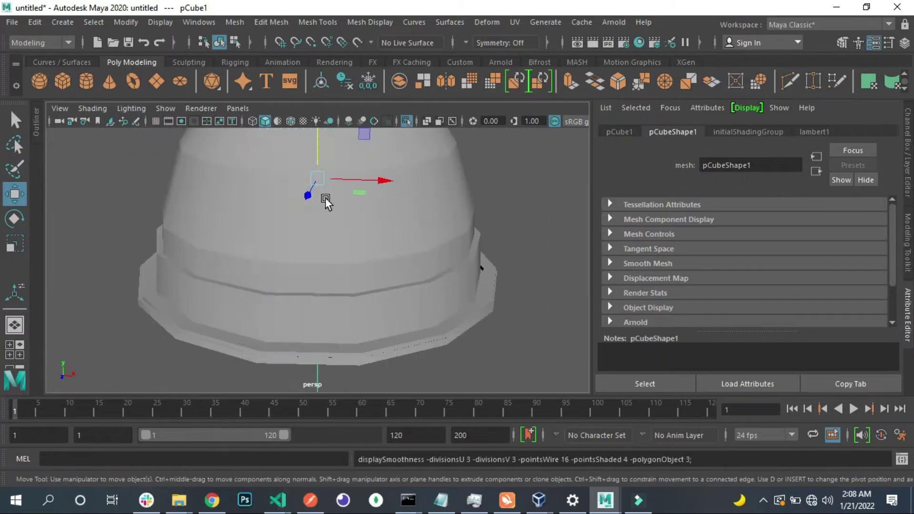
{"action": "left_click", "coordinate": [907, 242]}
{"action": "left_click", "coordinate": [769, 325]}
{"action": "scroll", "coordinate": [394, 198], "scroll_direction": "down", "scroll_amount": 5}
{"action": "left_click", "coordinate": [439, 254]}
{"action": "left_click", "coordinate": [769, 324]}
{"action": "left_click", "coordinate": [594, 289]}
{"action": "mouse_move", "coordinate": [593, 288]}
{"action": "left_mouse_down", "text": "alt"}
{"action": "mouse_move", "coordinate": [494, 215]}
{"action": "mouse_move", "coordinate": [598, 218]}
{"action": "mouse_move", "coordinate": [389, 265]}
{"action": "mouse_move", "coordinate": [435, 275]}
{"action": "mouse_move", "coordinate": [423, 262]}
{"action": "left_mouse_up", "text": "alt"}
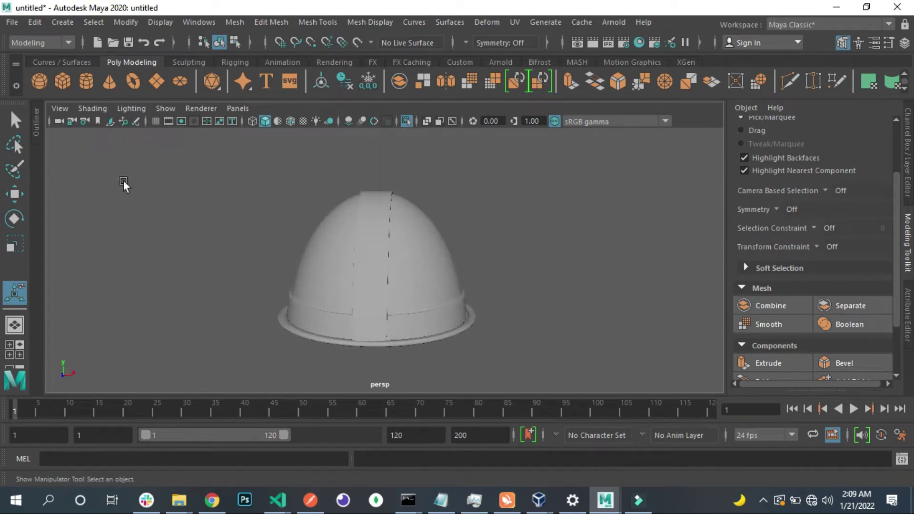
Step: Create a polygon cylinder and rotate it -90 on Z to lie sideways
{"action": "left_click", "coordinate": [87, 81]}
{"action": "key", "text": "e"}
{"action": "mouse_move", "coordinate": [397, 226]}
{"action": "left_mouse_down"}
{"action": "mouse_move", "coordinate": [460, 324]}
{"action": "mouse_move", "coordinate": [419, 255]}
{"action": "mouse_move", "coordinate": [629, 306]}
{"action": "mouse_move", "coordinate": [461, 278]}
{"action": "left_mouse_up"}
Step: Stretch the cylinder on Y and give it 10 height subdivisions
{"action": "key", "text": "r"}
{"action": "left_click", "coordinate": [909, 303]}
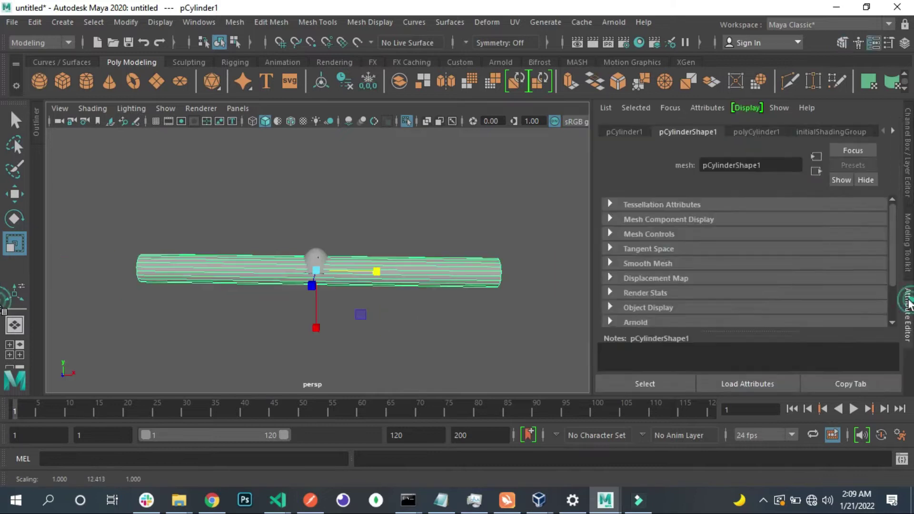
{"action": "left_click", "coordinate": [757, 132]}
{"action": "type", "text": "10"}
{"action": "key", "text": "Return"}
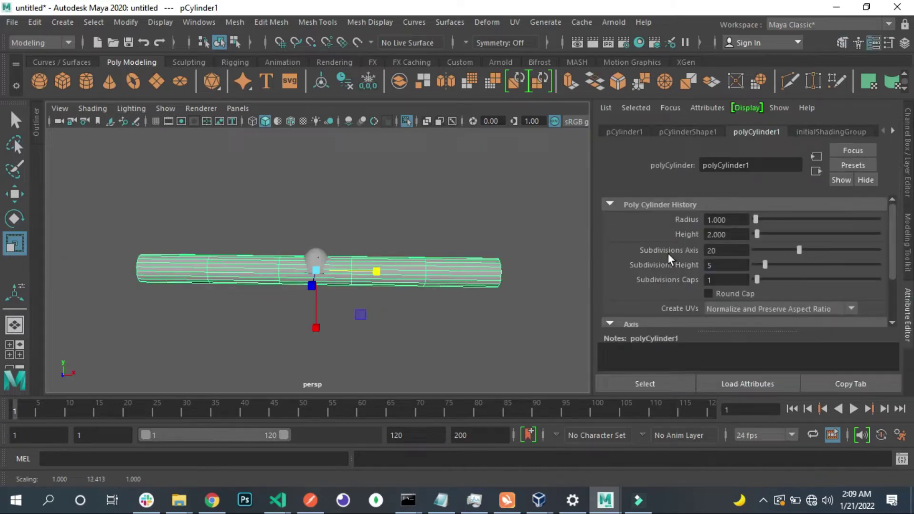
{"action": "mouse_move", "coordinate": [492, 238]}
{"action": "left_mouse_down", "text": "alt"}
{"action": "mouse_move", "coordinate": [404, 239]}
{"action": "mouse_move", "coordinate": [330, 264]}
{"action": "left_mouse_up", "text": "alt"}
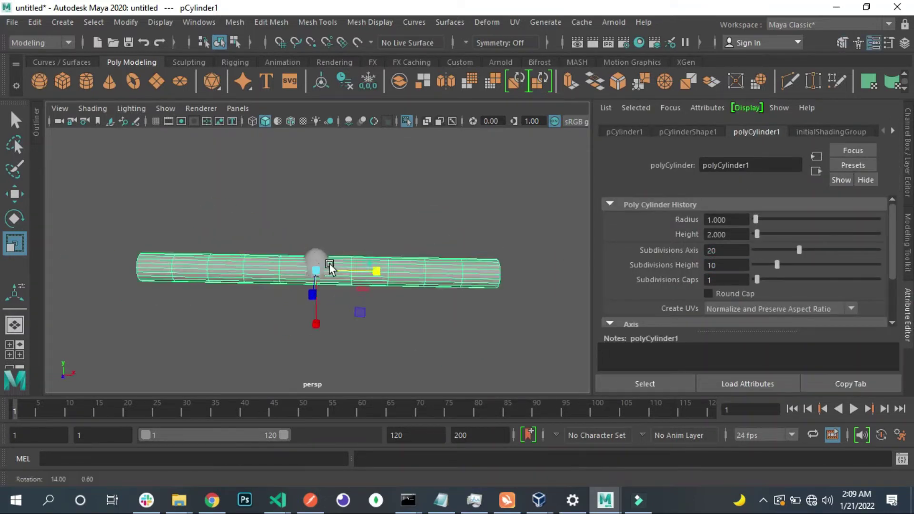
Step: Add a lattice and scale its tip points so the cylinder tapers to a point
{"action": "left_click", "coordinate": [487, 22]}
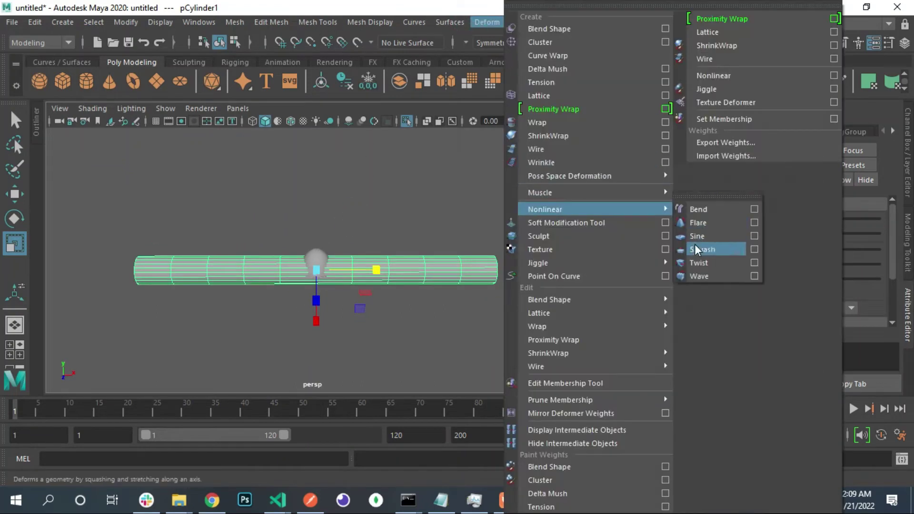
{"action": "left_click", "coordinate": [542, 97]}
{"action": "right_click_drag", "start_coordinate": [419, 238], "coordinate": [470, 133]}
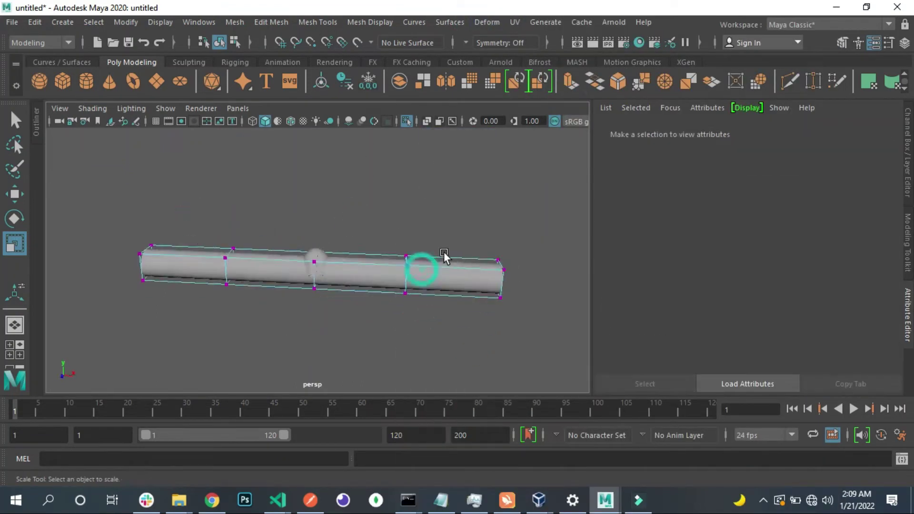
{"action": "left_click_drag", "start_coordinate": [529, 310], "coordinate": [381, 238]}
{"action": "right_click_drag", "start_coordinate": [243, 209], "coordinate": [141, 194], "text": "alt"}
{"action": "mouse_move", "coordinate": [312, 277]}
{"action": "left_mouse_down", "text": "alt"}
{"action": "mouse_move", "coordinate": [305, 224]}
{"action": "mouse_move", "coordinate": [481, 345]}
{"action": "mouse_move", "coordinate": [321, 285]}
{"action": "mouse_move", "coordinate": [355, 229]}
{"action": "left_mouse_up", "text": "alt"}
{"action": "mouse_move", "coordinate": [355, 229]}
{"action": "left_mouse_down"}
{"action": "mouse_move", "coordinate": [372, 247]}
{"action": "mouse_move", "coordinate": [420, 252]}
{"action": "left_mouse_up"}
{"action": "mouse_move", "coordinate": [419, 253]}
{"action": "left_mouse_down"}
{"action": "mouse_move", "coordinate": [435, 274]}
{"action": "mouse_move", "coordinate": [275, 271]}
{"action": "left_mouse_up"}
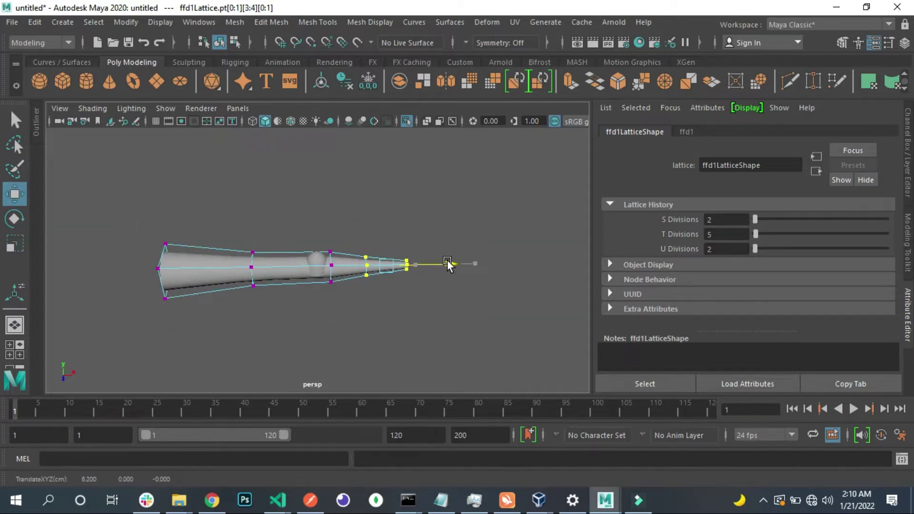
{"action": "left_click_drag", "start_coordinate": [98, 198], "coordinate": [256, 350]}
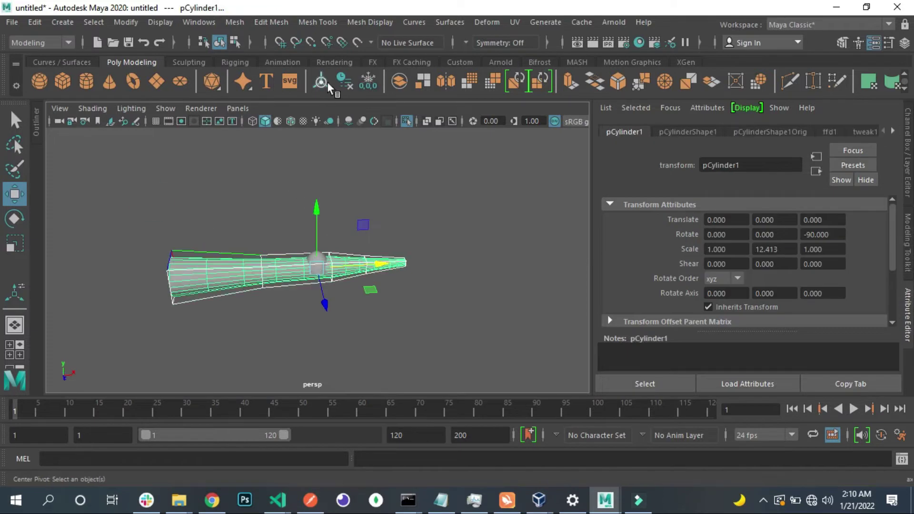
Step: Bend the horn into an arch at curvature 100.615 and smooth the mesh
{"action": "left_click", "coordinate": [487, 22]}
{"action": "left_click", "coordinate": [700, 210]}
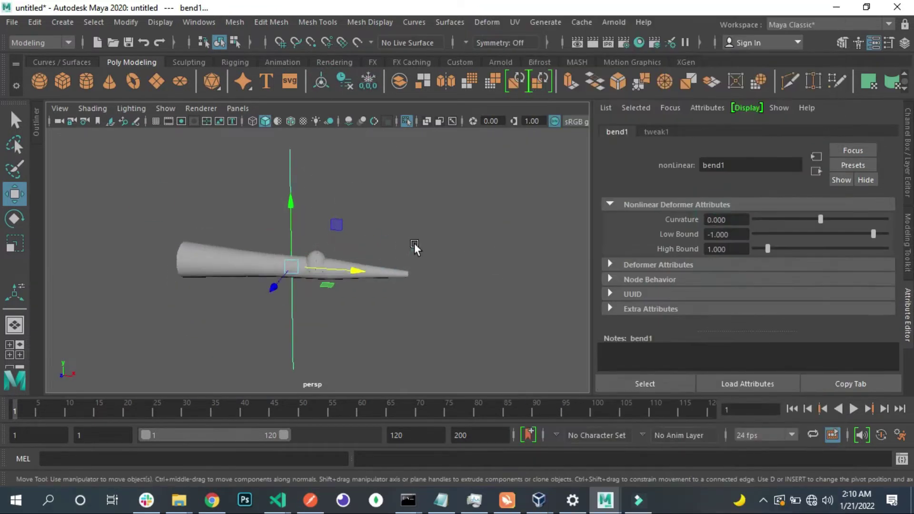
{"action": "key", "text": "e"}
{"action": "left_click_drag", "start_coordinate": [322, 270], "coordinate": [242, 226]}
{"action": "key", "text": "ctrl+z"}
{"action": "left_click_drag", "start_coordinate": [341, 233], "coordinate": [328, 221]}
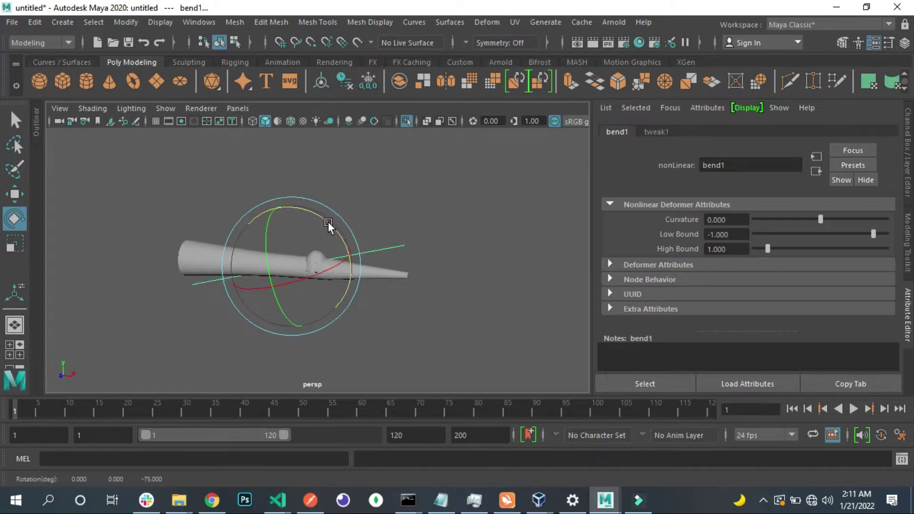
{"action": "left_click_drag", "start_coordinate": [820, 219], "coordinate": [857, 220]}
{"action": "left_click_drag", "start_coordinate": [372, 229], "coordinate": [218, 330]}
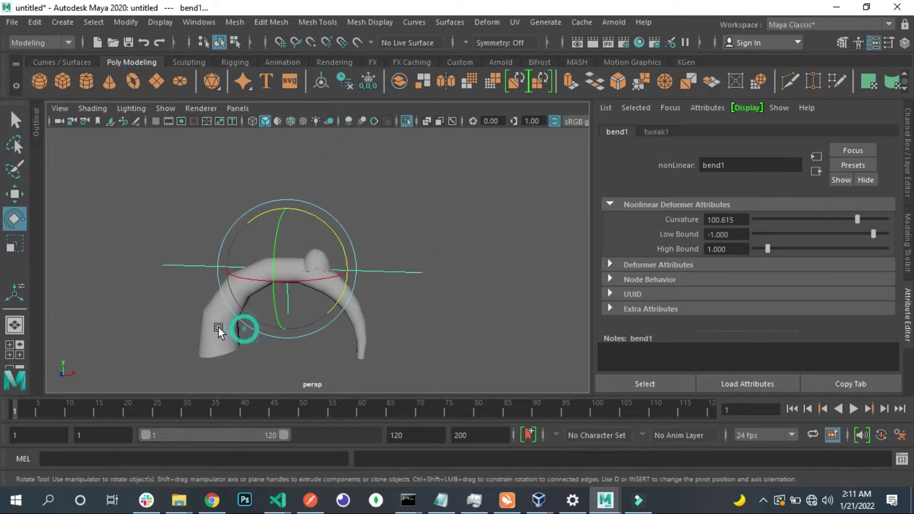
{"action": "left_click", "coordinate": [304, 266]}
{"action": "left_click", "coordinate": [469, 81]}
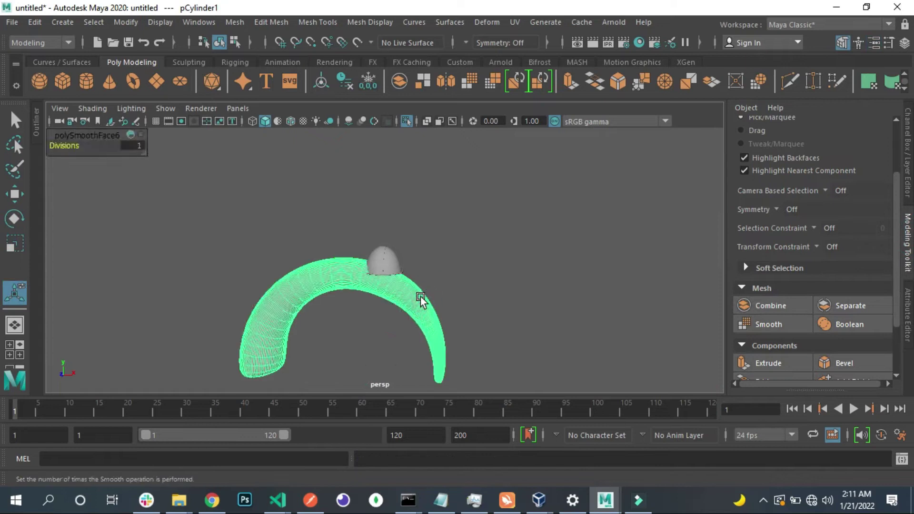
Step: Shrink the horn and tilt it in front view so it curves up beside the helmet
{"action": "key", "text": "r"}
{"action": "middle_click_drag", "start_coordinate": [421, 299], "coordinate": [299, 275]}
{"action": "key", "text": "f"}
{"action": "key", "text": "e"}
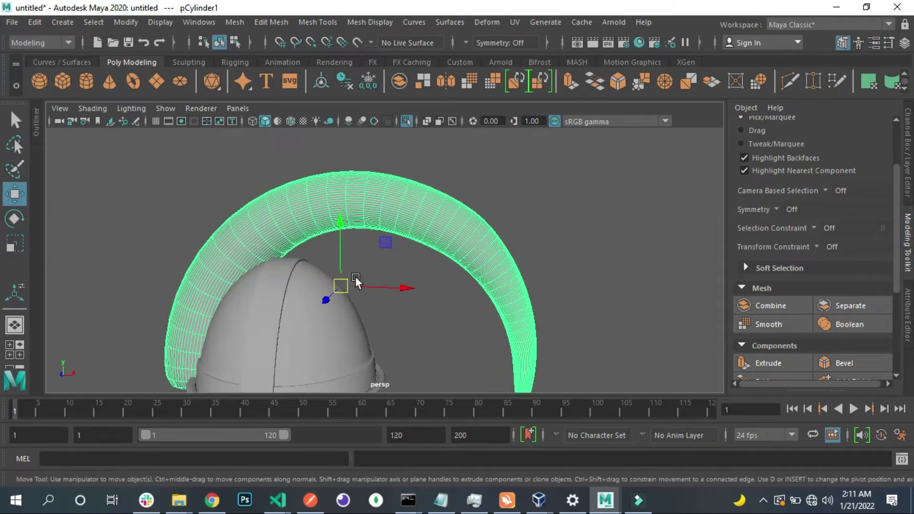
{"action": "left_click_drag", "start_coordinate": [355, 276], "coordinate": [312, 316]}
{"action": "key", "text": "f"}
{"action": "left_click_drag", "start_coordinate": [339, 243], "coordinate": [312, 272]}
{"action": "scroll", "coordinate": [311, 273], "scroll_direction": "down", "scroll_amount": 3}
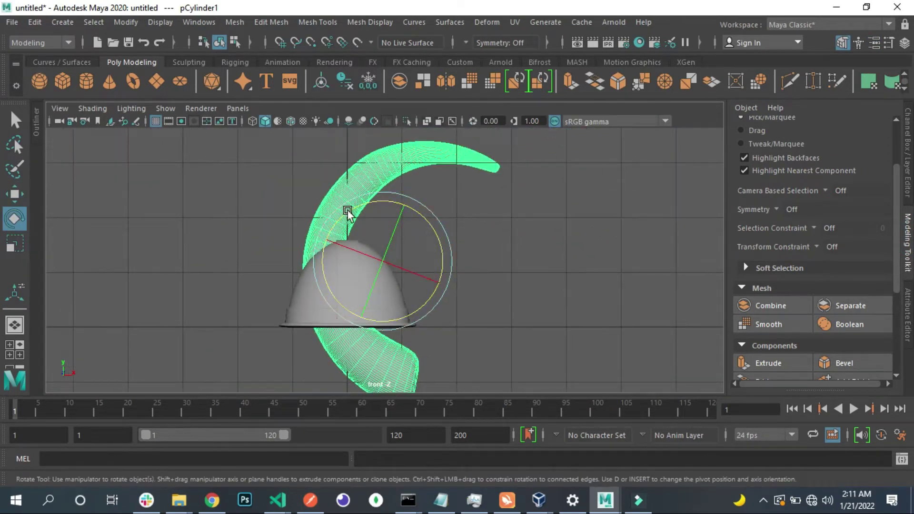
{"action": "key", "text": "r"}
{"action": "mouse_move", "coordinate": [391, 280]}
{"action": "left_mouse_down"}
{"action": "mouse_move", "coordinate": [300, 216]}
{"action": "mouse_move", "coordinate": [523, 202]}
{"action": "mouse_move", "coordinate": [474, 282]}
{"action": "mouse_move", "coordinate": [364, 273]}
{"action": "mouse_move", "coordinate": [329, 286]}
{"action": "left_mouse_up"}
Step: Seat the horn on the helmet and set its group's Scale X to -1 to mirror it
{"action": "key", "text": "w"}
{"action": "left_click", "coordinate": [365, 273]}
{"action": "left_click", "coordinate": [286, 286]}
{"action": "scroll", "coordinate": [403, 316], "scroll_direction": "up", "scroll_amount": 3}
{"action": "mouse_move", "coordinate": [403, 316]}
{"action": "left_mouse_down", "text": "alt"}
{"action": "mouse_move", "coordinate": [430, 262]}
{"action": "mouse_move", "coordinate": [461, 253]}
{"action": "mouse_move", "coordinate": [370, 309]}
{"action": "left_mouse_up", "text": "alt"}
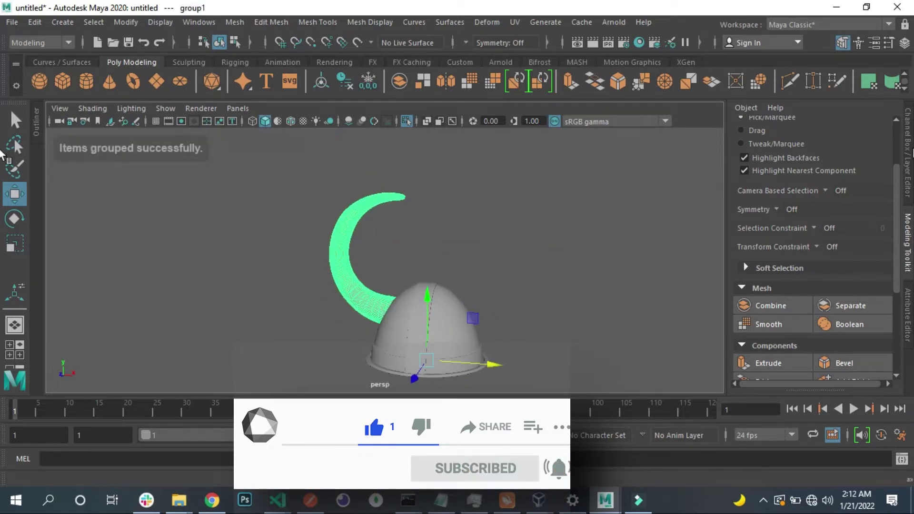
{"action": "left_click", "coordinate": [908, 153]}
{"action": "type", "text": "-1"}
{"action": "key", "text": "Return"}
Step: Create a new sphere and move it out to the front-left of the helmet
{"action": "left_click", "coordinate": [596, 218]}
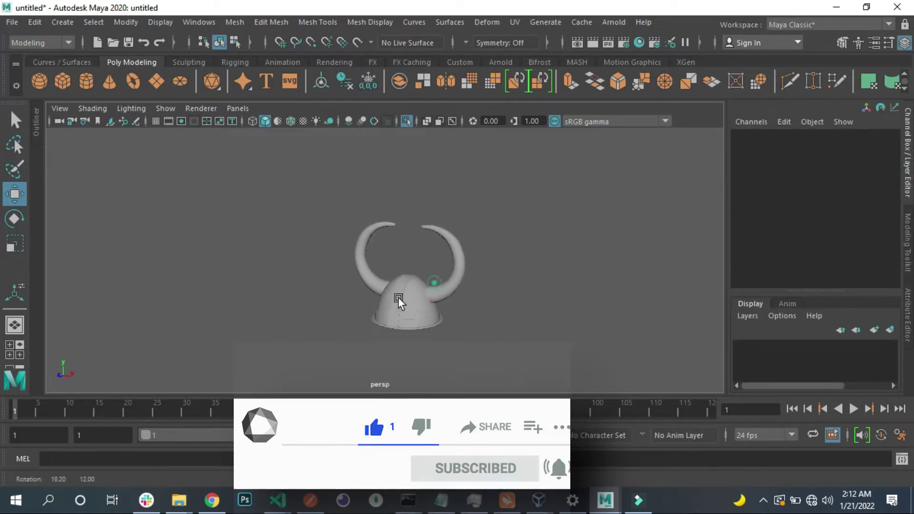
{"action": "left_click", "coordinate": [411, 286]}
{"action": "scroll", "coordinate": [382, 233], "scroll_direction": "up", "scroll_amount": 5}
{"action": "scroll", "coordinate": [382, 233], "scroll_direction": "down", "scroll_amount": 3}
{"action": "left_click", "coordinate": [39, 81]}
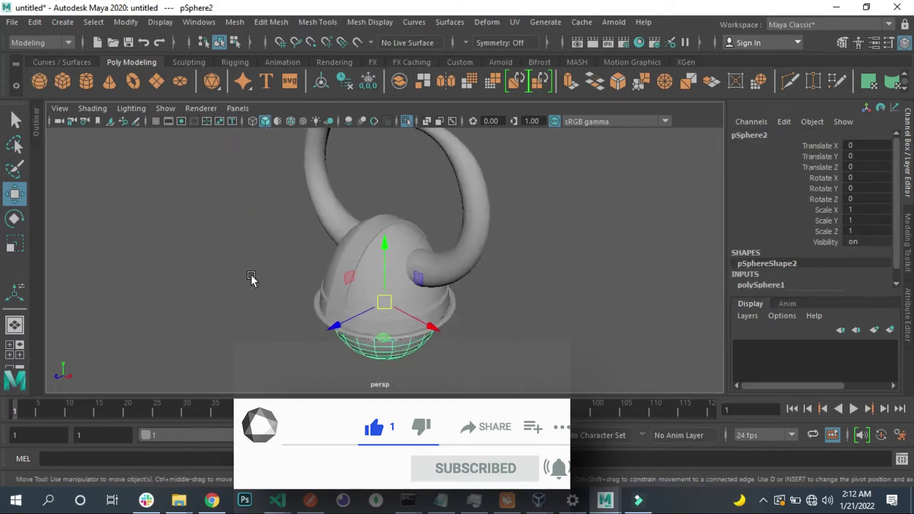
{"action": "left_click_drag", "start_coordinate": [254, 278], "coordinate": [224, 315]}
Step: Set the sphere's height subdivisions to 10 and delete its lower half
{"action": "key", "text": "ctrl+a"}
{"action": "left_click", "coordinate": [767, 131]}
{"action": "left_click_drag", "start_coordinate": [767, 252], "coordinate": [773, 251]}
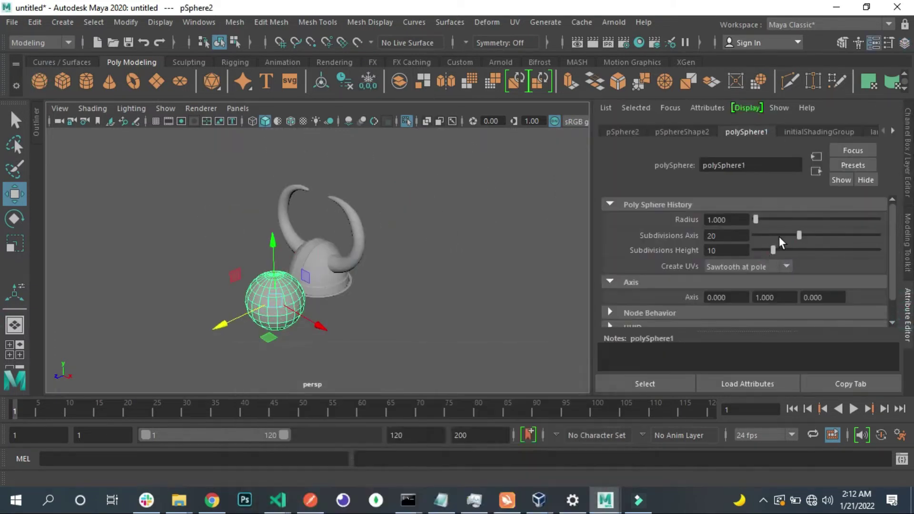
{"action": "scroll", "coordinate": [331, 270], "scroll_direction": "up", "scroll_amount": 3}
{"action": "mouse_move", "coordinate": [331, 270]}
{"action": "left_mouse_down", "text": "alt"}
{"action": "mouse_move", "coordinate": [188, 348]}
{"action": "mouse_move", "coordinate": [124, 275]}
{"action": "left_mouse_up", "text": "alt"}
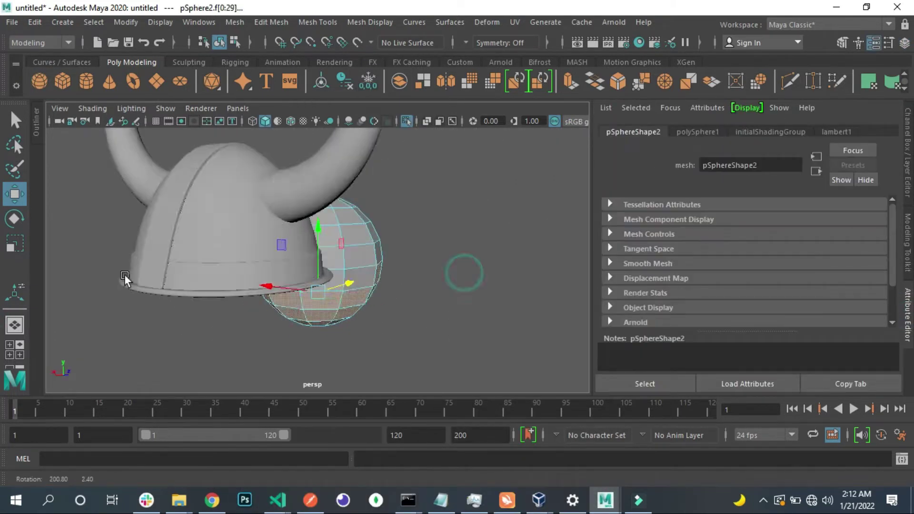
{"action": "key", "text": "Delete"}
{"action": "scroll", "coordinate": [483, 299], "scroll_direction": "up", "scroll_amount": 3}
Step: Bevel the edges of the half-dome
{"action": "left_click", "coordinate": [261, 271]}
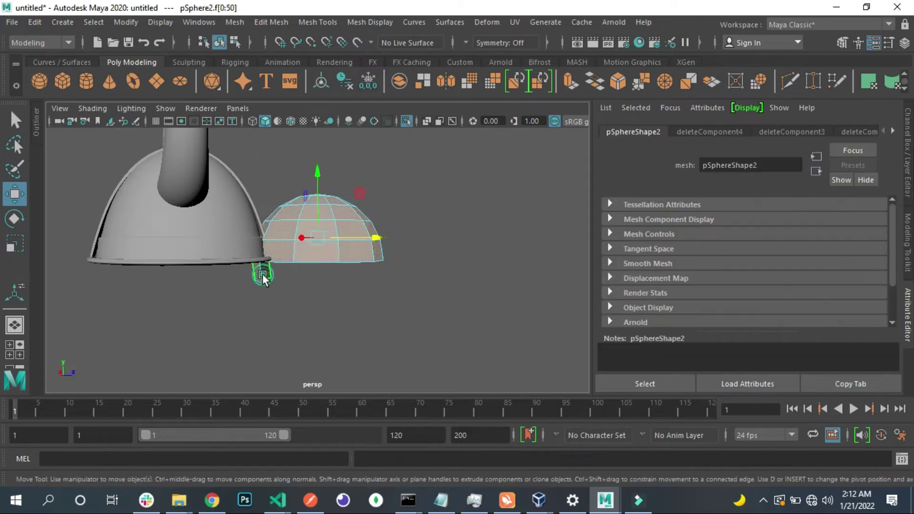
{"action": "mouse_move", "coordinate": [343, 246]}
{"action": "left_mouse_down", "text": "alt"}
{"action": "mouse_move", "coordinate": [345, 154]}
{"action": "mouse_move", "coordinate": [284, 230]}
{"action": "mouse_move", "coordinate": [370, 257]}
{"action": "mouse_move", "coordinate": [358, 267]}
{"action": "left_mouse_up", "text": "alt"}
{"action": "left_click", "coordinate": [284, 231]}
{"action": "key", "text": "q"}
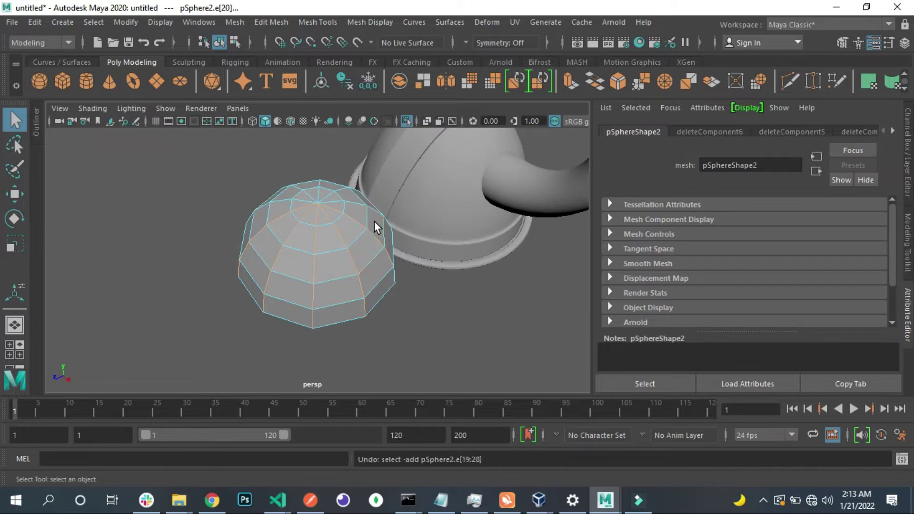
{"action": "left_click_drag", "start_coordinate": [244, 242], "coordinate": [329, 259], "text": "alt"}
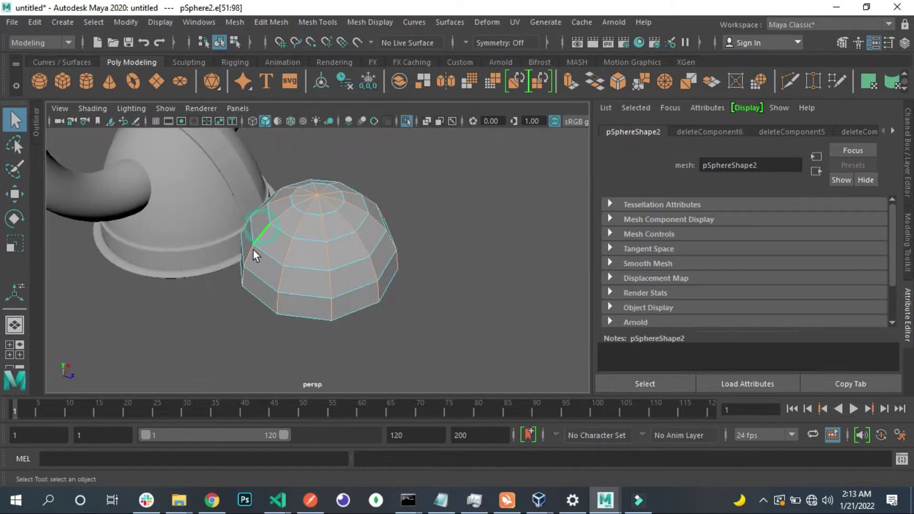
{"action": "left_click_drag", "start_coordinate": [253, 250], "coordinate": [334, 223], "text": "alt"}
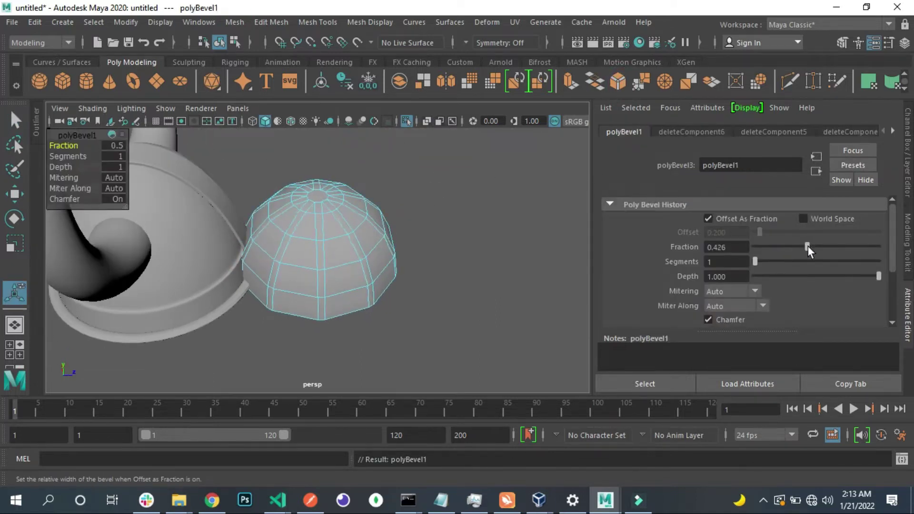
{"action": "left_click", "coordinate": [318, 22]}
Step: Insert an edge loop around the dome and check it in smooth preview
{"action": "left_click", "coordinate": [333, 107]}
{"action": "left_click", "coordinate": [356, 283]}
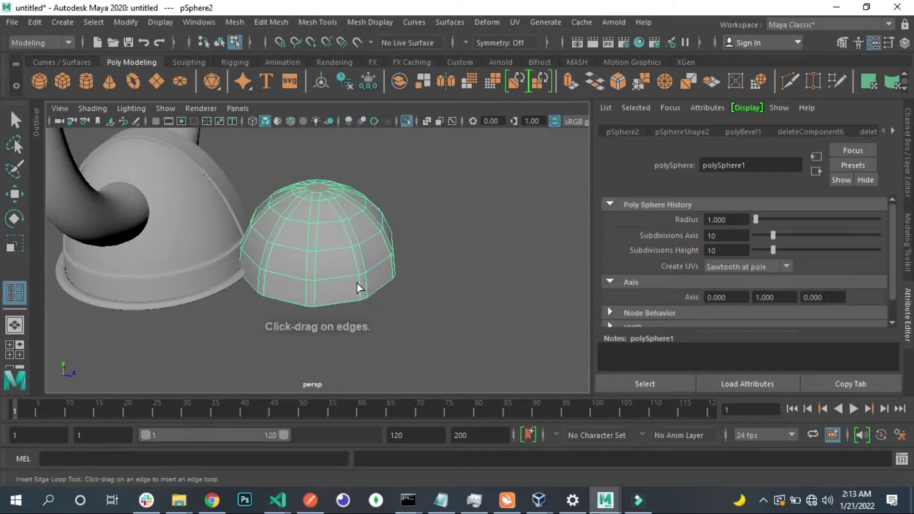
{"action": "left_click_drag", "start_coordinate": [365, 291], "coordinate": [345, 267], "text": "alt"}
{"action": "key", "text": "3"}
{"action": "key", "text": "q"}
Step: Extrude the dome's top face, then extrude again, raise it slightly and shrink it inward
{"action": "key", "text": "1"}
{"action": "mouse_move", "coordinate": [389, 204]}
{"action": "left_mouse_down", "text": "alt"}
{"action": "mouse_move", "coordinate": [346, 242]}
{"action": "mouse_move", "coordinate": [332, 206]}
{"action": "mouse_move", "coordinate": [312, 196]}
{"action": "mouse_move", "coordinate": [370, 227]}
{"action": "left_mouse_up", "text": "alt"}
{"action": "key", "text": "F11"}
{"action": "left_click", "coordinate": [318, 206]}
{"action": "left_click", "coordinate": [571, 91]}
{"action": "scroll", "coordinate": [353, 230], "scroll_direction": "down", "scroll_amount": 3}
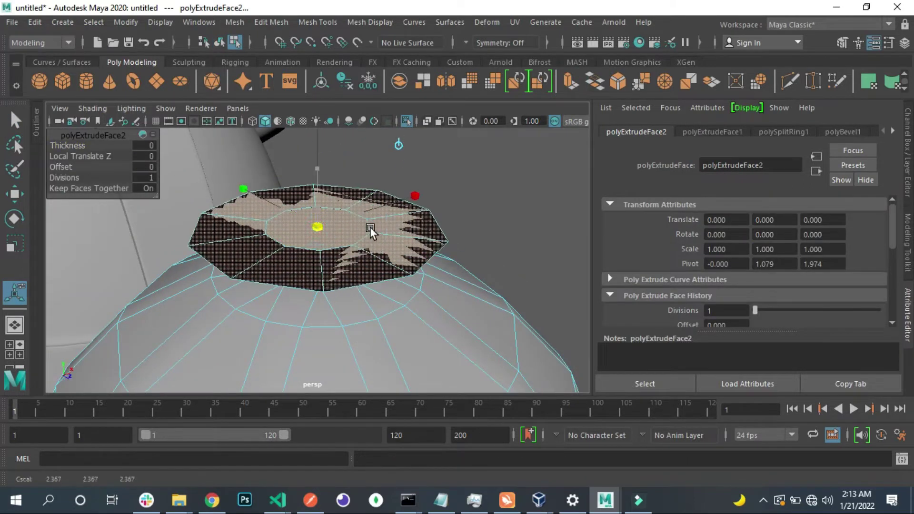
{"action": "key", "text": "ctrl+e"}
{"action": "left_click_drag", "start_coordinate": [318, 183], "coordinate": [322, 170]}
{"action": "left_click_drag", "start_coordinate": [317, 208], "coordinate": [302, 197]}
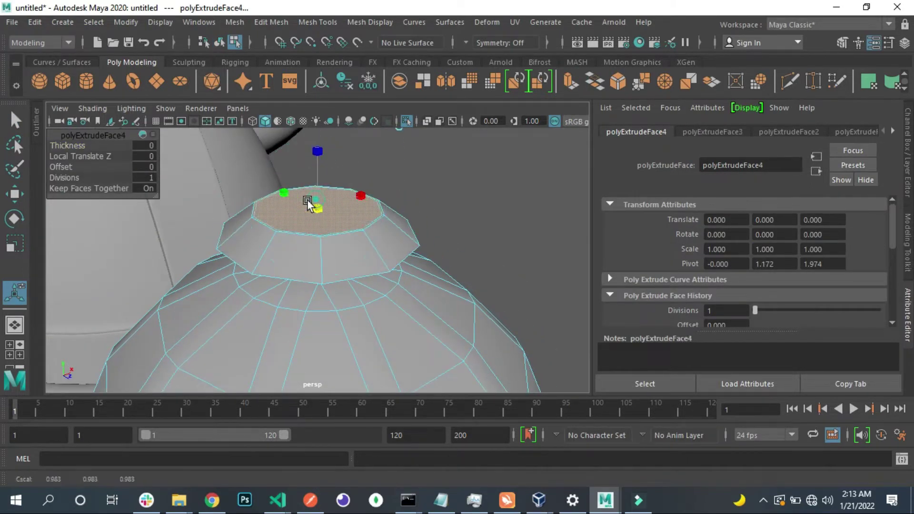
{"action": "key", "text": "F8"}
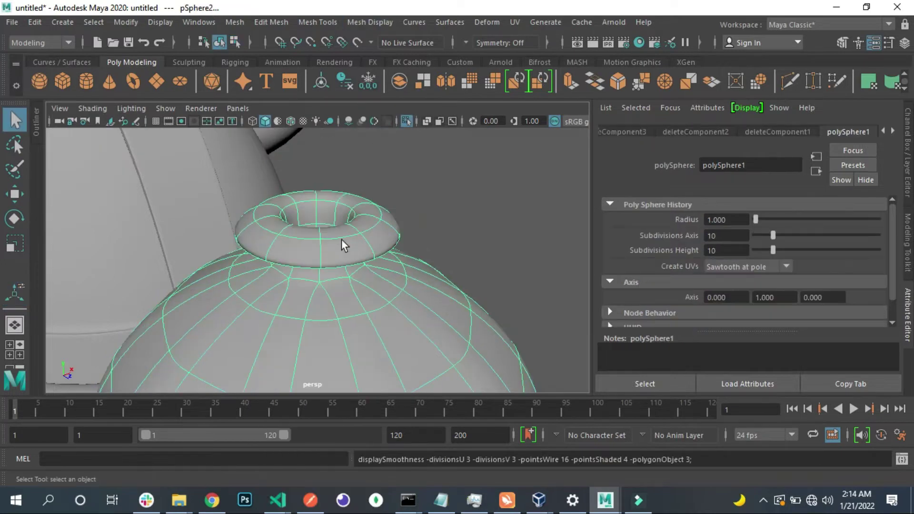
{"action": "scroll", "coordinate": [343, 243], "scroll_direction": "down", "scroll_amount": 5}
Step: Shrink the shaped sphere to about 0.196 scale and raise it onto the helmet's front strip
{"action": "left_click", "coordinate": [362, 279]}
{"action": "key", "text": "space"}
{"action": "key", "text": "space"}
{"action": "key", "text": "e"}
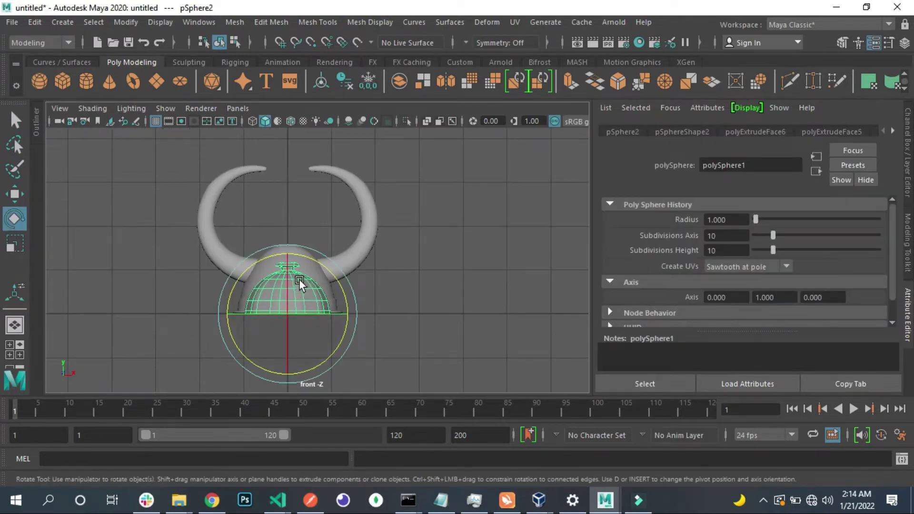
{"action": "key", "text": "r"}
{"action": "left_click_drag", "start_coordinate": [278, 328], "coordinate": [231, 276]}
{"action": "key", "text": "f"}
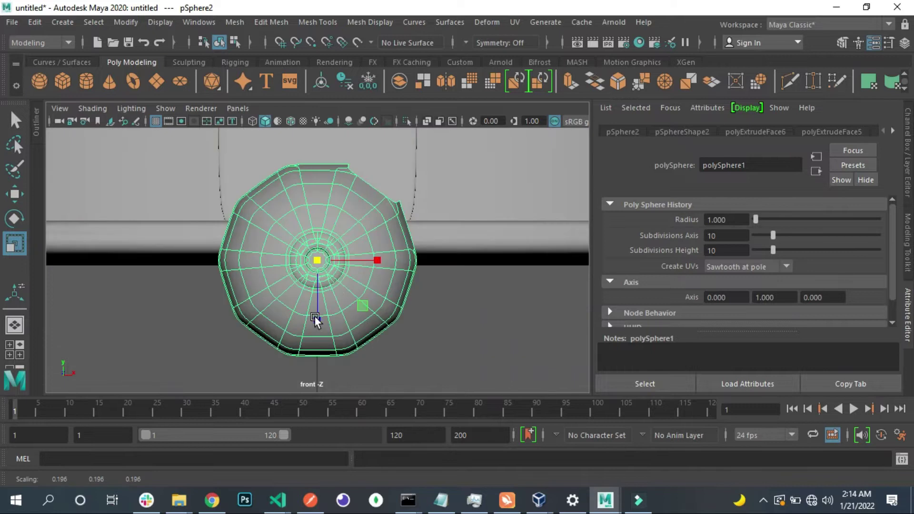
{"action": "scroll", "coordinate": [318, 266], "scroll_direction": "down", "scroll_amount": 3}
{"action": "left_click_drag", "start_coordinate": [317, 197], "coordinate": [316, 171]}
Step: Isolate the small sphere and bridge the gap across its open border edges
{"action": "key", "text": "4"}
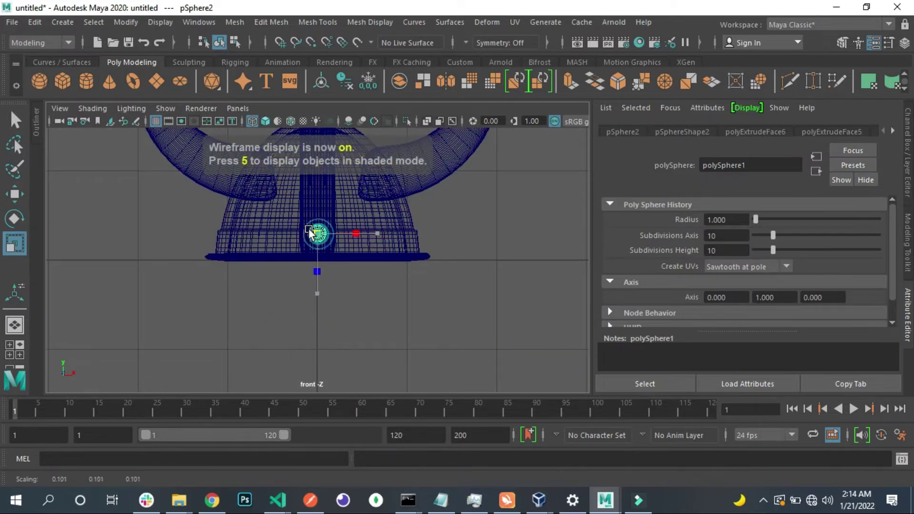
{"action": "key", "text": "space"}
{"action": "key", "text": "space"}
{"action": "key", "text": "w"}
{"action": "key", "text": "f"}
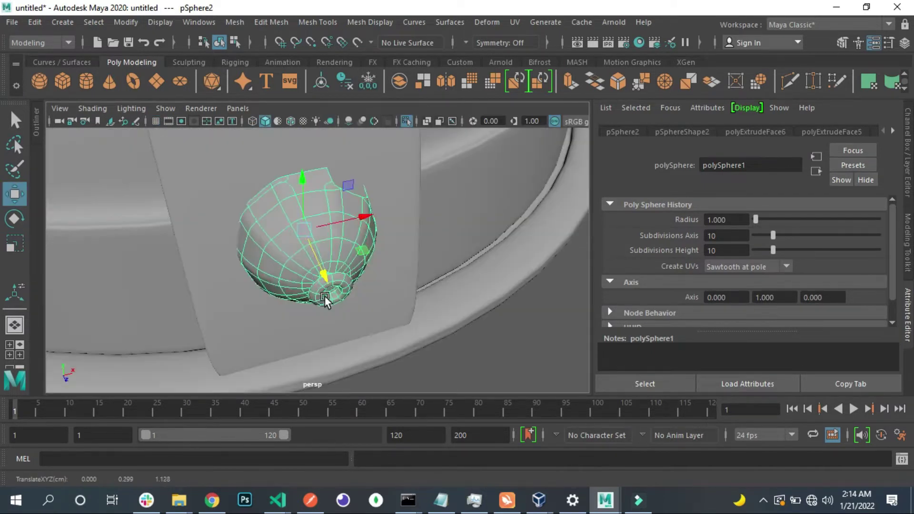
{"action": "key", "text": "r"}
{"action": "mouse_move", "coordinate": [314, 301]}
{"action": "left_mouse_down", "text": "alt"}
{"action": "mouse_move", "coordinate": [278, 253]}
{"action": "mouse_move", "coordinate": [336, 257]}
{"action": "mouse_move", "coordinate": [366, 211]}
{"action": "left_mouse_up", "text": "alt"}
{"action": "key", "text": "ctrl+1"}
{"action": "key", "text": "q"}
{"action": "double_click", "coordinate": [373, 238]}
{"action": "right_click_drag", "start_coordinate": [373, 238], "coordinate": [395, 253], "text": "shift"}
{"action": "left_click", "coordinate": [361, 230]}
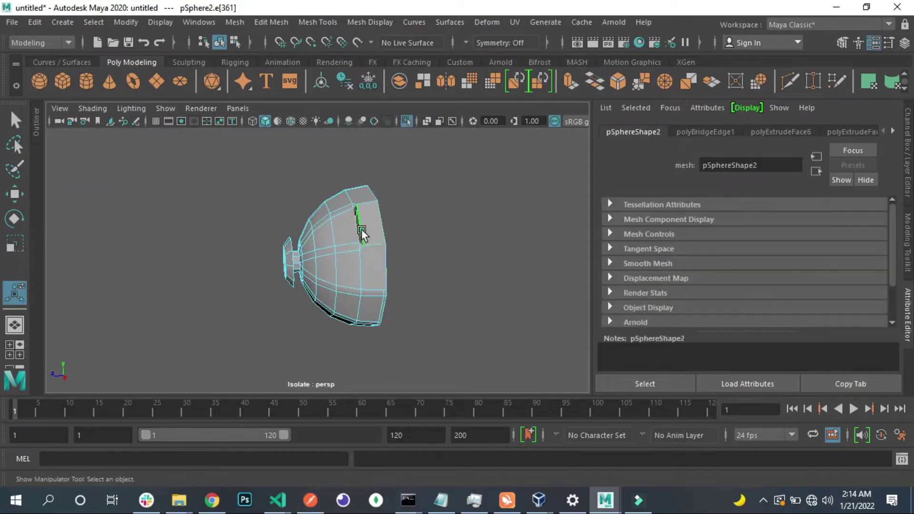
{"action": "key", "text": "F8"}
Step: Smooth the rivet mesh, tilt it and push it onto the strip's surface
{"action": "left_click", "coordinate": [907, 243]}
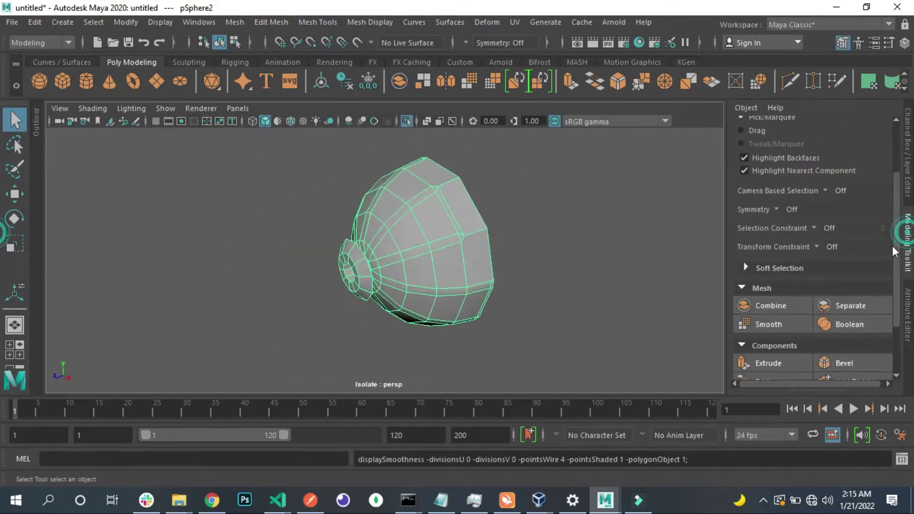
{"action": "left_click", "coordinate": [769, 325]}
{"action": "key", "text": "ctrl+1"}
{"action": "mouse_move", "coordinate": [486, 245]}
{"action": "left_mouse_down", "text": "alt"}
{"action": "mouse_move", "coordinate": [382, 259]}
{"action": "mouse_move", "coordinate": [536, 245]}
{"action": "left_mouse_up", "text": "alt"}
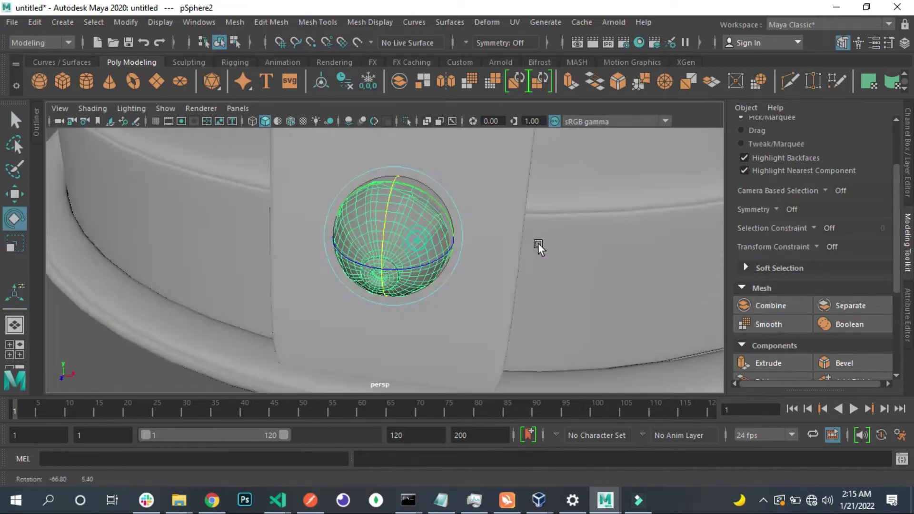
{"action": "key", "text": "e"}
{"action": "mouse_move", "coordinate": [387, 207]}
{"action": "left_mouse_down"}
{"action": "mouse_move", "coordinate": [389, 199]}
{"action": "mouse_move", "coordinate": [414, 233]}
{"action": "mouse_move", "coordinate": [390, 245]}
{"action": "left_mouse_up"}
{"action": "key", "text": "w"}
{"action": "mouse_move", "coordinate": [402, 265]}
{"action": "left_mouse_down", "text": "alt"}
{"action": "mouse_move", "coordinate": [431, 262]}
{"action": "mouse_move", "coordinate": [305, 222]}
{"action": "left_mouse_up", "text": "alt"}
{"action": "key", "text": "space"}
{"action": "key", "text": "space"}
{"action": "scroll", "coordinate": [395, 256], "scroll_direction": "down", "scroll_amount": 3}
{"action": "left_click_drag", "start_coordinate": [324, 260], "coordinate": [380, 262]}
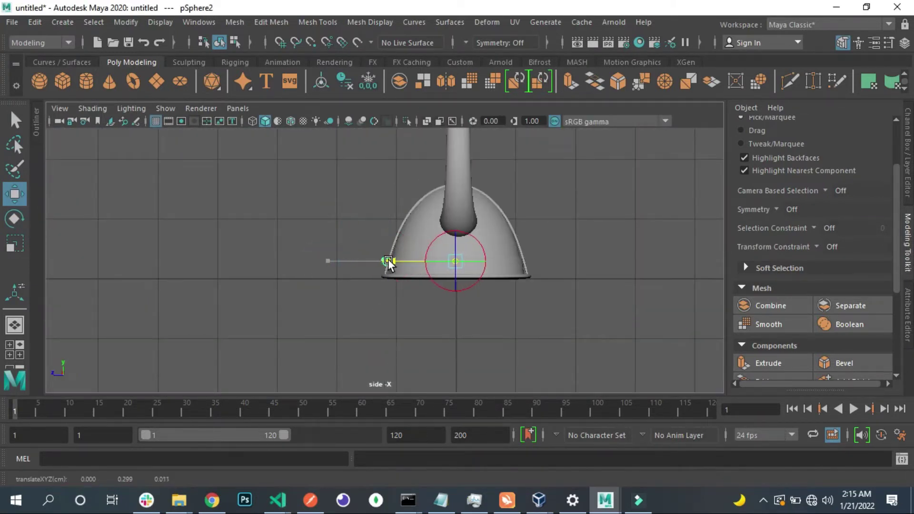
Step: Duplicate the rivet and slide the rotated copy up the front strip
{"action": "key", "text": "e"}
{"action": "left_click", "coordinate": [12, 22]}
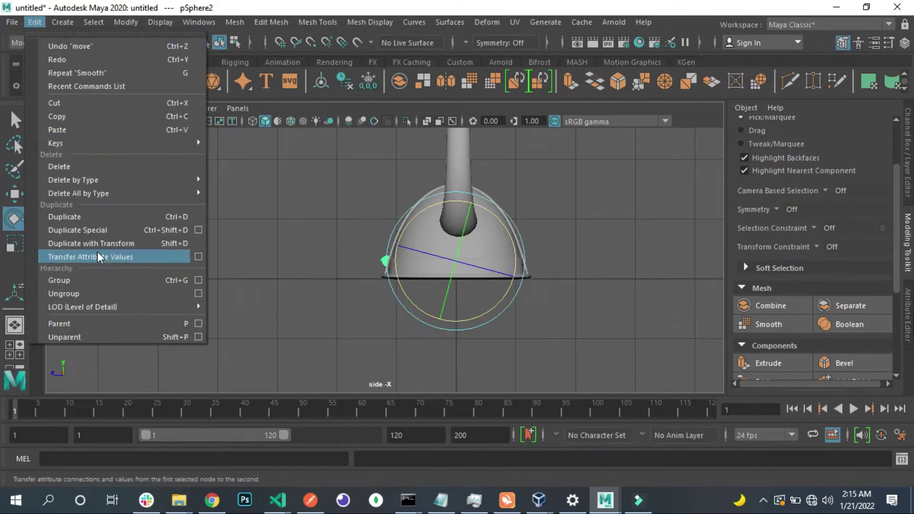
{"action": "left_click", "coordinate": [52, 206]}
{"action": "scroll", "coordinate": [349, 216], "scroll_direction": "up", "scroll_amount": 5}
{"action": "mouse_move", "coordinate": [527, 221]}
{"action": "left_mouse_down"}
{"action": "mouse_move", "coordinate": [543, 192]}
{"action": "mouse_move", "coordinate": [547, 210]}
{"action": "left_mouse_up"}
{"action": "key", "text": "w"}
{"action": "left_click_drag", "start_coordinate": [582, 262], "coordinate": [603, 195]}
Step: Add a third rivet higher up the strip, tilted to follow the dome
{"action": "key", "text": "space"}
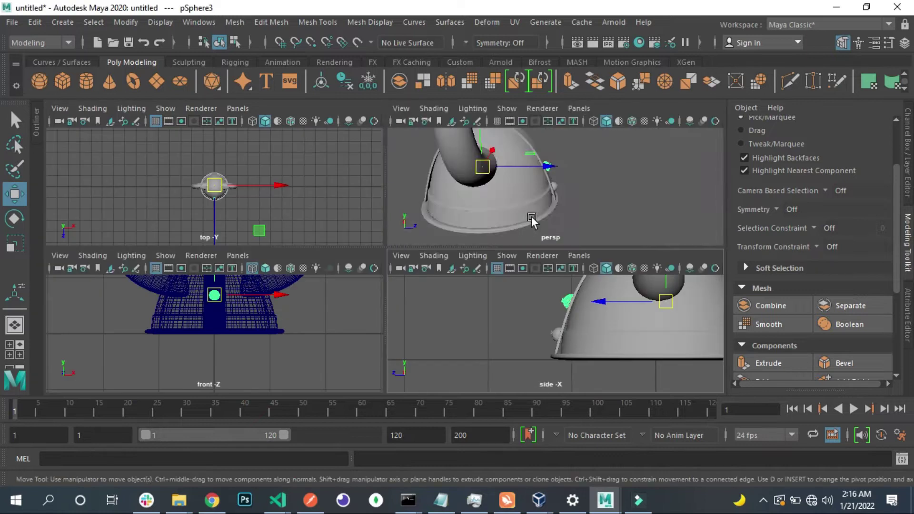
{"action": "key", "text": "space"}
{"action": "key", "text": "f"}
{"action": "scroll", "coordinate": [311, 211], "scroll_direction": "down", "scroll_amount": 5}
{"action": "key", "text": "ctrl+d"}
{"action": "left_click_drag", "start_coordinate": [402, 256], "coordinate": [309, 242], "text": "alt"}
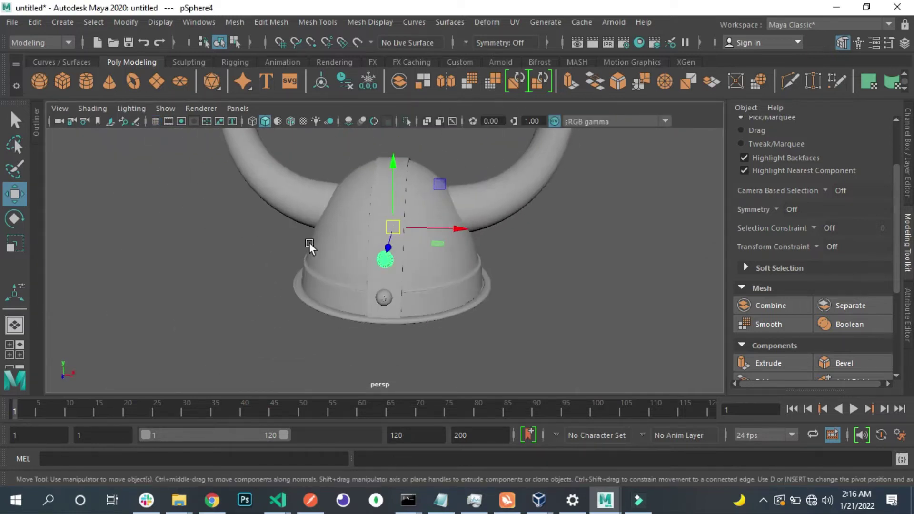
{"action": "key", "text": "space"}
{"action": "key", "text": "space"}
{"action": "left_click_drag", "start_coordinate": [575, 204], "coordinate": [513, 202]}
{"action": "key", "text": "f"}
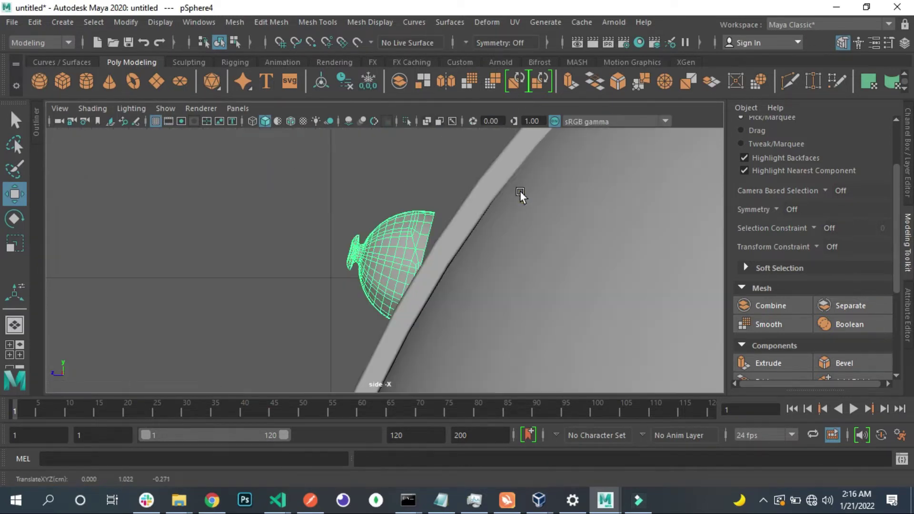
{"action": "key", "text": "e"}
{"action": "left_click_drag", "start_coordinate": [407, 205], "coordinate": [390, 262]}
{"action": "key", "text": "w"}
{"action": "scroll", "coordinate": [400, 252], "scroll_direction": "down", "scroll_amount": 5}
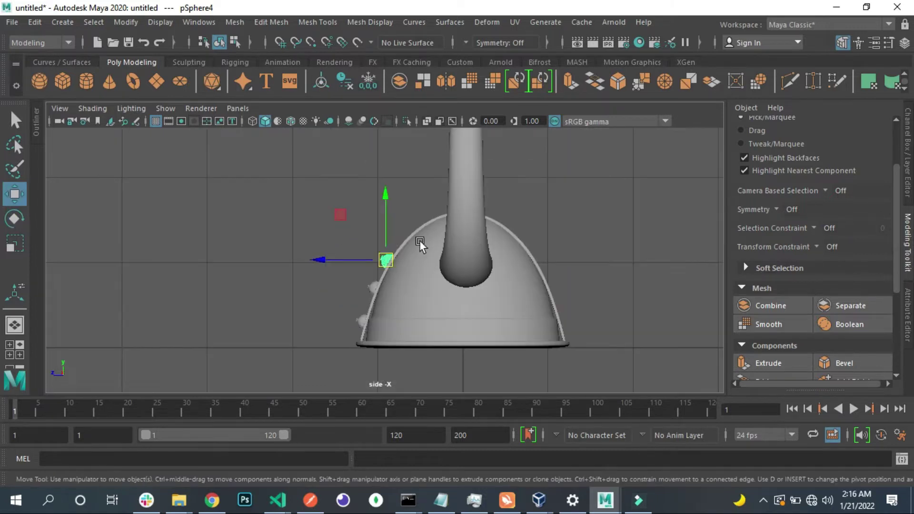
{"action": "scroll", "coordinate": [408, 236], "scroll_direction": "up", "scroll_amount": 3}
Step: Add a fourth rivet further up the dome, tilted to match its curve
{"action": "left_click", "coordinate": [34, 22]}
{"action": "left_click", "coordinate": [64, 217]}
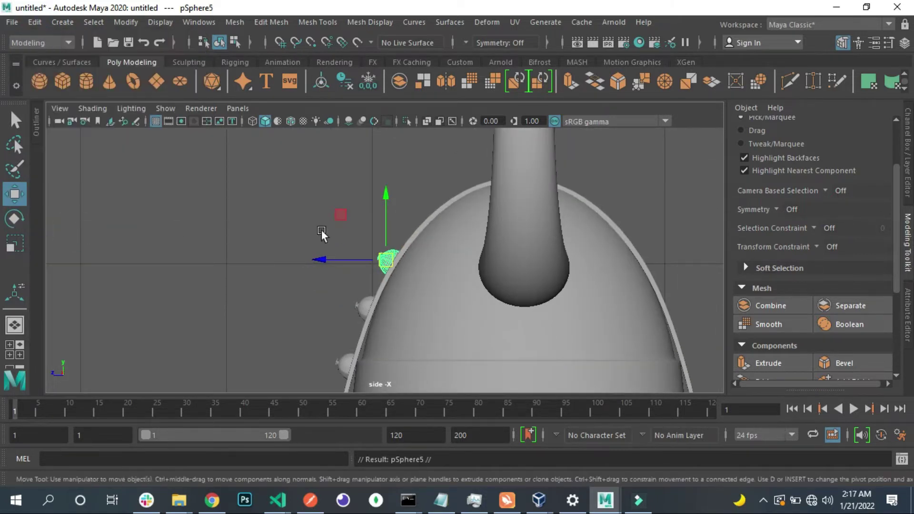
{"action": "left_click_drag", "start_coordinate": [386, 260], "coordinate": [417, 220]}
{"action": "key", "text": "e"}
{"action": "left_click_drag", "start_coordinate": [418, 164], "coordinate": [415, 207]}
{"action": "key", "text": "f"}
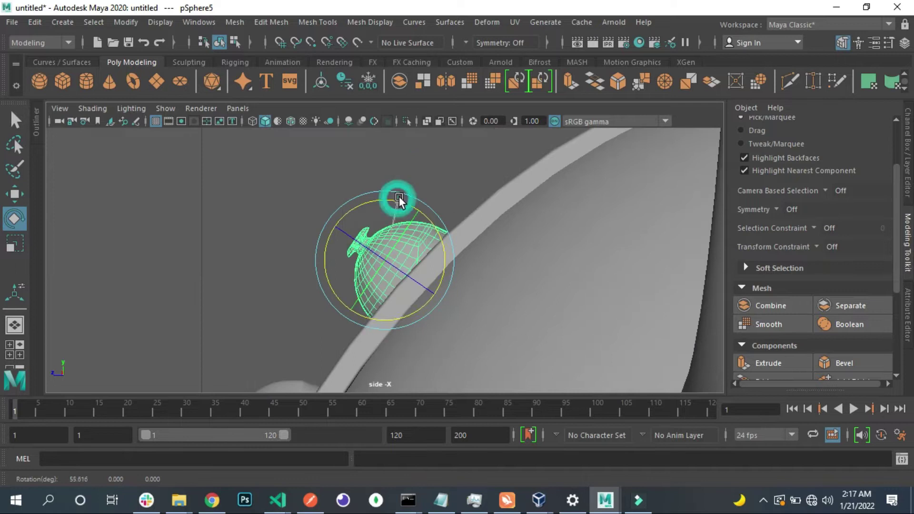
{"action": "scroll", "coordinate": [353, 236], "scroll_direction": "down", "scroll_amount": 5}
Step: Select the four rivets, combine them, freeze transforms and group them
{"action": "key", "text": "q"}
{"action": "left_click", "coordinate": [364, 292]}
{"action": "left_click", "coordinate": [372, 273]}
{"action": "left_click", "coordinate": [364, 295], "text": "shift"}
{"action": "left_click", "coordinate": [357, 319], "text": "shift"}
{"action": "left_click", "coordinate": [399, 81]}
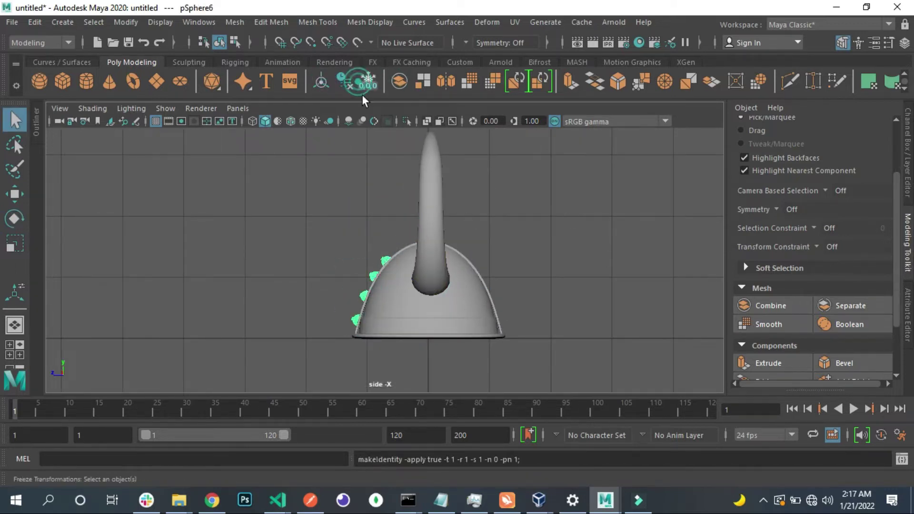
{"action": "left_click", "coordinate": [368, 80]}
{"action": "key", "text": "ctrl+g"}
Step: Mirror the rivet strip group to the opposite side with Scale Z -1
{"action": "left_click_drag", "start_coordinate": [379, 216], "coordinate": [485, 235], "text": "alt"}
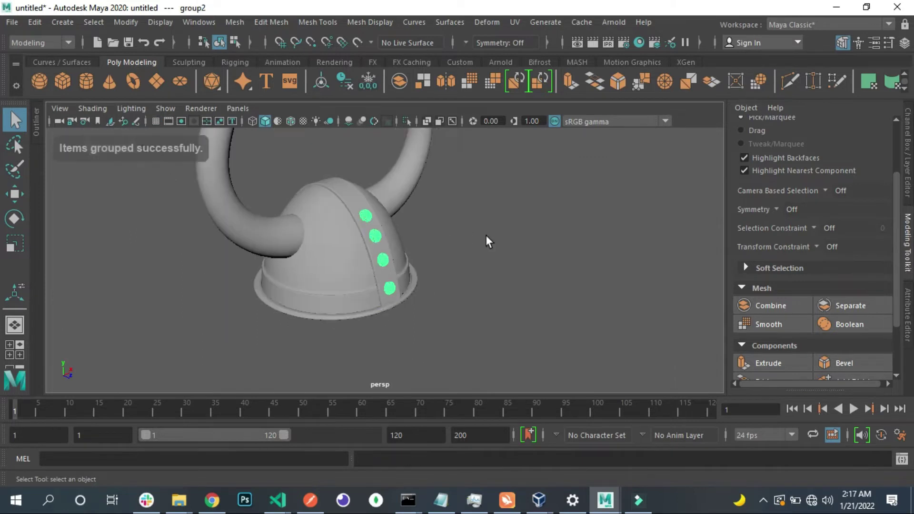
{"action": "key", "text": "w"}
{"action": "left_click", "coordinate": [876, 231]}
{"action": "type", "text": "-1"}
{"action": "key", "text": "Return"}
{"action": "left_click", "coordinate": [531, 315]}
Step: Combine the original and mirrored rivet strips into one mesh
{"action": "mouse_move", "coordinate": [529, 314]}
{"action": "left_mouse_down", "text": "alt"}
{"action": "mouse_move", "coordinate": [421, 284]}
{"action": "mouse_move", "coordinate": [402, 246]}
{"action": "left_mouse_up", "text": "alt"}
{"action": "left_click", "coordinate": [402, 247]}
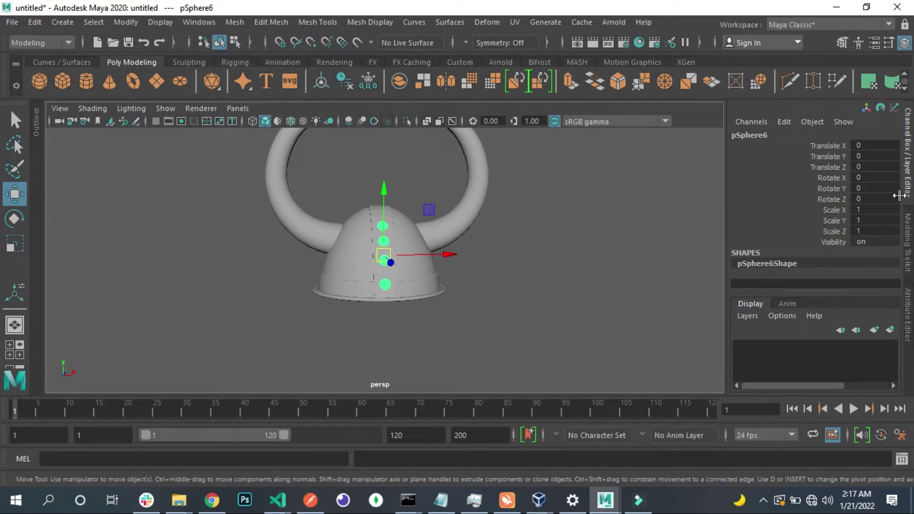
{"action": "left_click", "coordinate": [908, 240]}
{"action": "key", "text": "q"}
{"action": "left_click", "coordinate": [386, 282], "text": "shift"}
{"action": "left_click", "coordinate": [759, 305]}
Step: Move the bottom rivet down onto the helmet's rim
{"action": "left_click", "coordinate": [386, 285]}
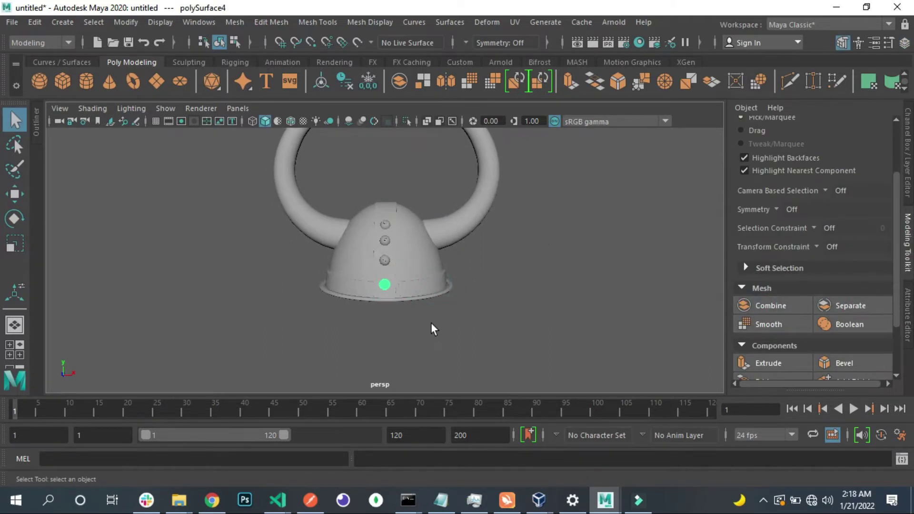
{"action": "key", "text": "4"}
{"action": "key", "text": "w"}
{"action": "left_click_drag", "start_coordinate": [384, 198], "coordinate": [384, 202]}
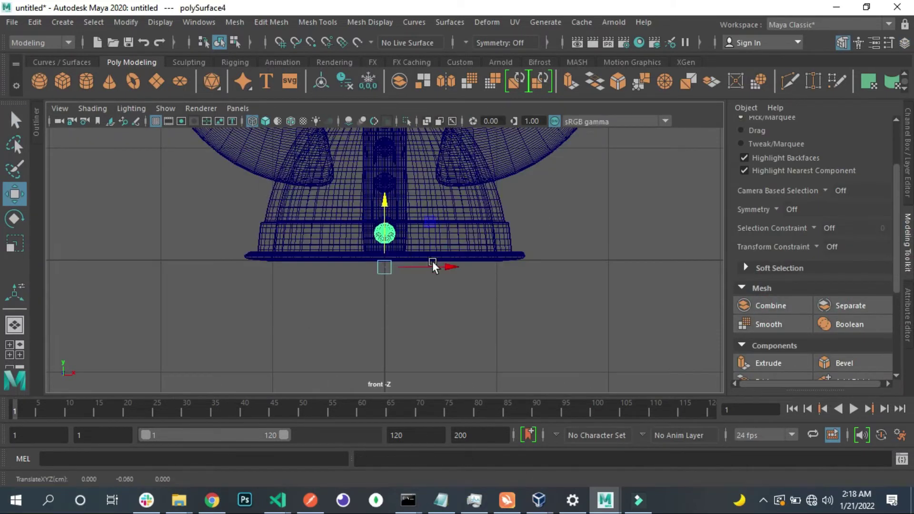
{"action": "left_click_drag", "start_coordinate": [453, 268], "coordinate": [571, 268]}
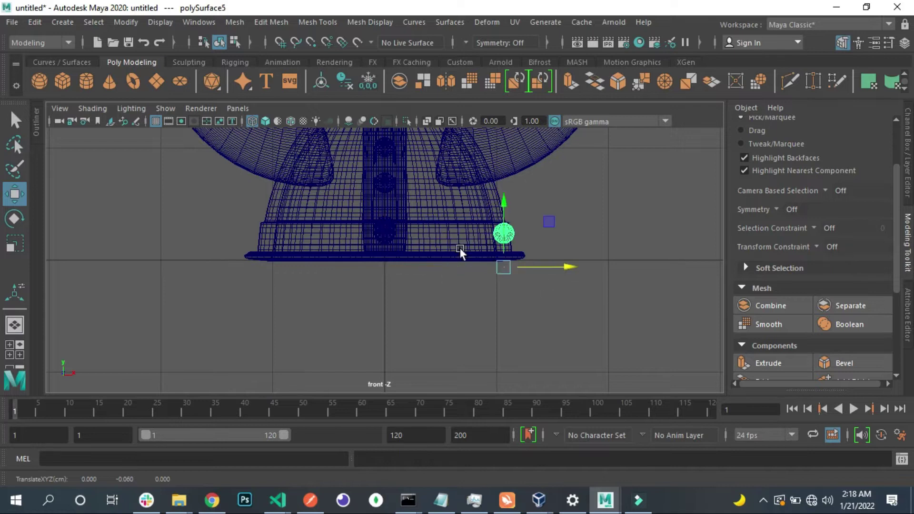
{"action": "key", "text": "ctrl+z"}
{"action": "key", "text": "space"}
{"action": "key", "text": "space"}
{"action": "key", "text": "space"}
{"action": "key", "text": "space"}
{"action": "key", "text": "F8"}
{"action": "key", "text": "F8"}
Step: Copy the rim rivet around the helmet with Edit > Duplicate with Transform
{"action": "key", "text": "e"}
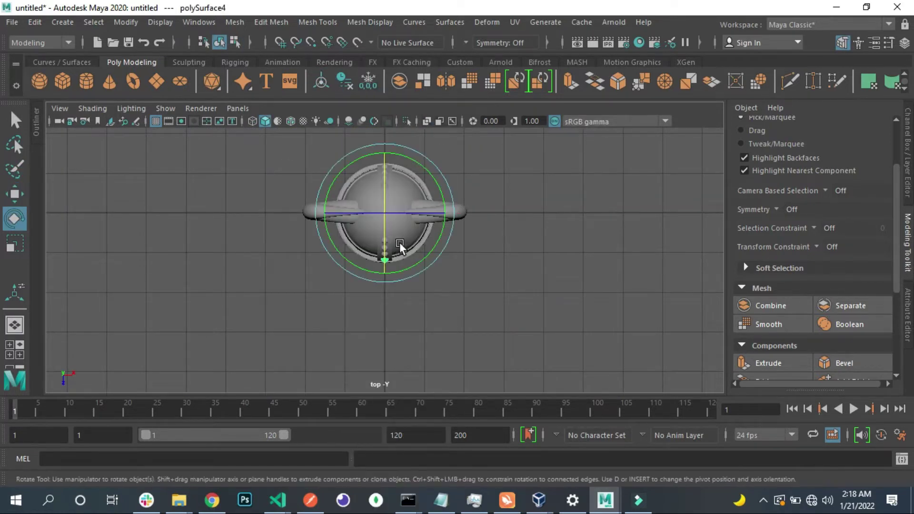
{"action": "scroll", "coordinate": [389, 221], "scroll_direction": "up", "scroll_amount": 3}
{"action": "scroll", "coordinate": [388, 221], "scroll_direction": "down", "scroll_amount": 2}
{"action": "left_click", "coordinate": [35, 22]}
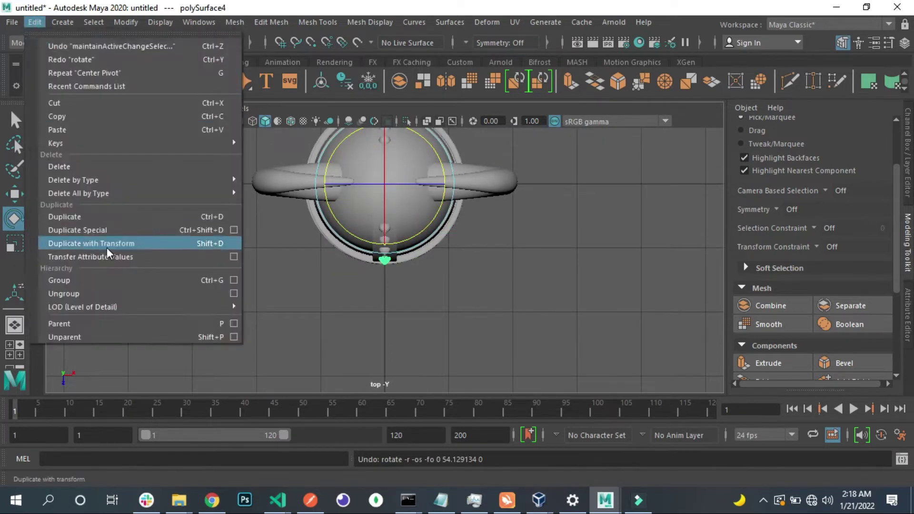
{"action": "left_click", "coordinate": [107, 241]}
{"action": "key", "text": "space"}
{"action": "key", "text": "space"}
{"action": "mouse_move", "coordinate": [536, 199]}
{"action": "left_mouse_down", "text": "alt"}
{"action": "mouse_move", "coordinate": [338, 258]}
{"action": "mouse_move", "coordinate": [488, 264]}
{"action": "mouse_move", "coordinate": [585, 301]}
{"action": "mouse_move", "coordinate": [337, 245]}
{"action": "left_mouse_up", "text": "alt"}
Step: Centre the rim rivet's pivot, rotate it onto the rim, and group the rim rivets
{"action": "key", "text": "f"}
{"action": "left_click", "coordinate": [322, 81]}
{"action": "mouse_move", "coordinate": [404, 204]}
{"action": "left_mouse_down"}
{"action": "mouse_move", "coordinate": [445, 262]}
{"action": "mouse_move", "coordinate": [414, 282]}
{"action": "left_mouse_up"}
{"action": "key", "text": "w"}
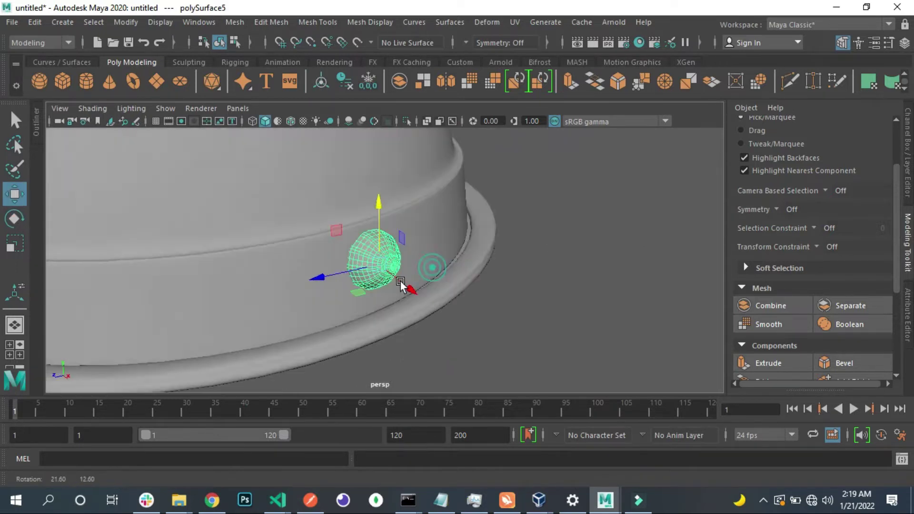
{"action": "right_click_drag", "start_coordinate": [414, 283], "coordinate": [355, 245], "text": "alt"}
{"action": "mouse_move", "coordinate": [355, 245]}
{"action": "left_mouse_down", "text": "alt"}
{"action": "mouse_move", "coordinate": [199, 237]}
{"action": "mouse_move", "coordinate": [400, 287]}
{"action": "mouse_move", "coordinate": [381, 261]}
{"action": "left_mouse_up", "text": "alt"}
{"action": "key", "text": "ctrl+g"}
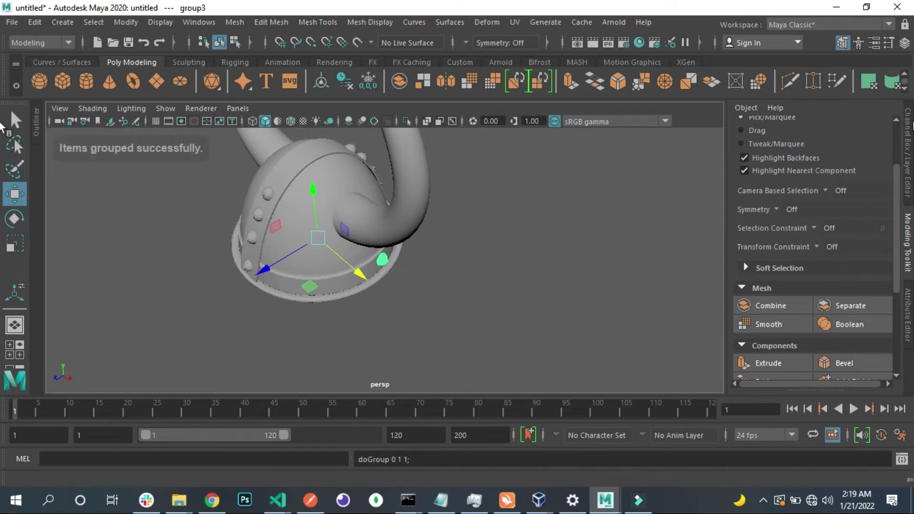
{"action": "left_click", "coordinate": [908, 152]}
{"action": "mouse_move", "coordinate": [667, 215]}
{"action": "left_mouse_down", "text": "alt"}
{"action": "mouse_move", "coordinate": [566, 210]}
{"action": "mouse_move", "coordinate": [459, 158]}
{"action": "mouse_move", "coordinate": [399, 236]}
{"action": "left_mouse_up", "text": "alt"}
Step: Raise the cone above the helmet and scale it into a thin, tall spike
{"action": "mouse_move", "coordinate": [509, 236]}
{"action": "left_mouse_down", "text": "alt"}
{"action": "mouse_move", "coordinate": [354, 299]}
{"action": "mouse_move", "coordinate": [207, 273]}
{"action": "mouse_move", "coordinate": [265, 242]}
{"action": "mouse_move", "coordinate": [341, 239]}
{"action": "mouse_move", "coordinate": [295, 248]}
{"action": "mouse_move", "coordinate": [272, 233]}
{"action": "mouse_move", "coordinate": [436, 310]}
{"action": "left_mouse_up", "text": "alt"}
{"action": "left_click", "coordinate": [382, 261]}
{"action": "left_click_drag", "start_coordinate": [382, 261], "coordinate": [384, 167]}
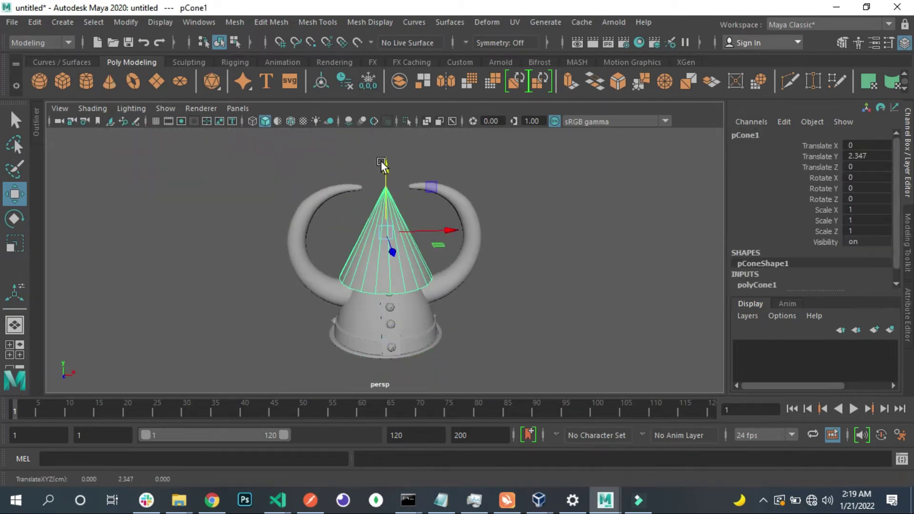
{"action": "key", "text": "r"}
{"action": "left_click_drag", "start_coordinate": [379, 230], "coordinate": [365, 213]}
{"action": "left_click_drag", "start_coordinate": [384, 173], "coordinate": [386, 170]}
{"action": "left_click_drag", "start_coordinate": [386, 232], "coordinate": [407, 234]}
{"action": "key", "text": "ctrl+1"}
{"action": "key", "text": "f"}
{"action": "scroll", "coordinate": [349, 138], "scroll_direction": "up", "scroll_amount": 3}
Step: Set the cone's Subdivisions Height to 2
{"action": "left_click", "coordinate": [318, 22]}
{"action": "left_click", "coordinate": [355, 123]}
{"action": "key", "text": "ctrl+a"}
{"action": "right_click_drag", "start_coordinate": [359, 137], "coordinate": [384, 205]}
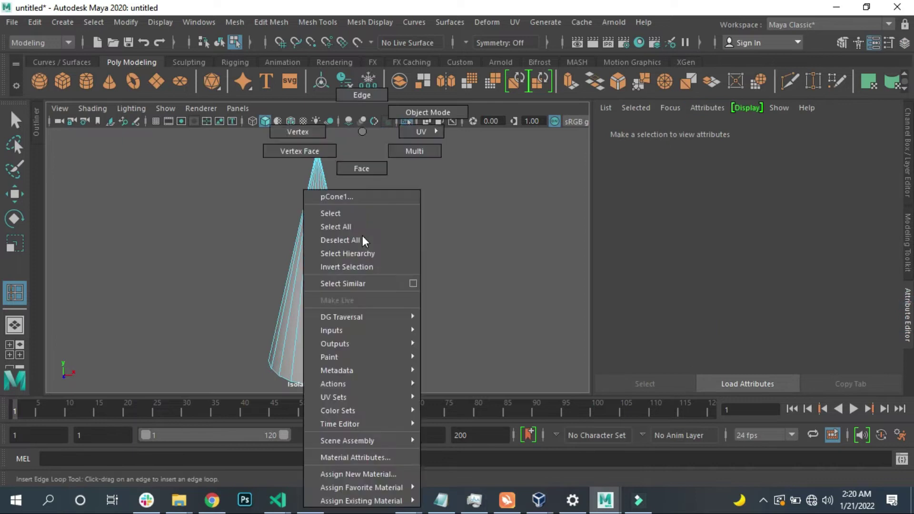
{"action": "key", "text": "q"}
{"action": "left_click", "coordinate": [732, 131]}
{"action": "left_click_drag", "start_coordinate": [756, 265], "coordinate": [762, 264]}
{"action": "left_click", "coordinate": [710, 265]}
{"action": "type", "text": "2"}
{"action": "key", "text": "Return"}
Step: Slide the cone's middle edge loop down toward the base
{"action": "key", "text": "F10"}
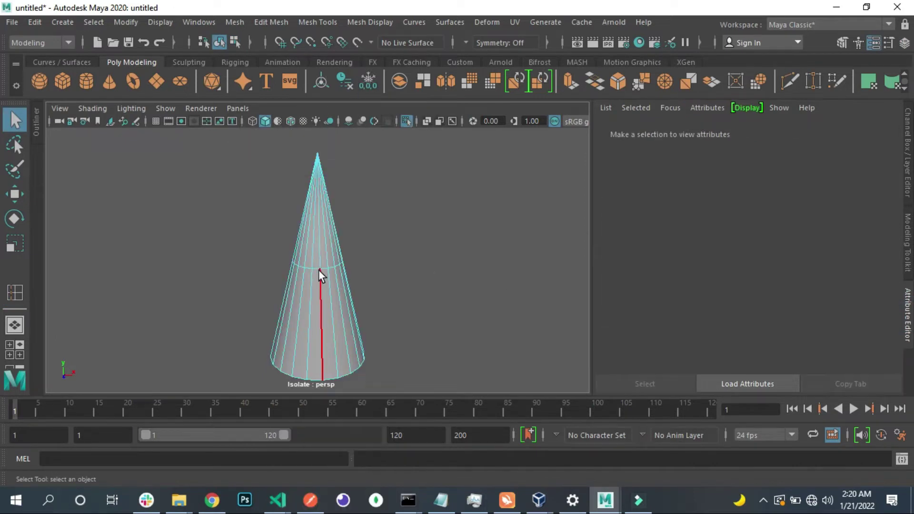
{"action": "double_click", "coordinate": [319, 269]}
{"action": "key", "text": "w"}
{"action": "left_click_drag", "start_coordinate": [335, 213], "coordinate": [345, 335]}
{"action": "key", "text": "r"}
{"action": "left_click", "coordinate": [318, 22]}
{"action": "left_click", "coordinate": [329, 106]}
{"action": "key", "text": "ctrl+z"}
{"action": "key", "text": "q"}
Step: Move the lower edge loop up near the tip and insert a new loop near the base
{"action": "double_click", "coordinate": [325, 357]}
{"action": "key", "text": "w"}
{"action": "mouse_move", "coordinate": [324, 356]}
{"action": "left_mouse_down"}
{"action": "mouse_move", "coordinate": [324, 153]}
{"action": "mouse_move", "coordinate": [251, 151]}
{"action": "left_mouse_up"}
{"action": "key", "text": "r"}
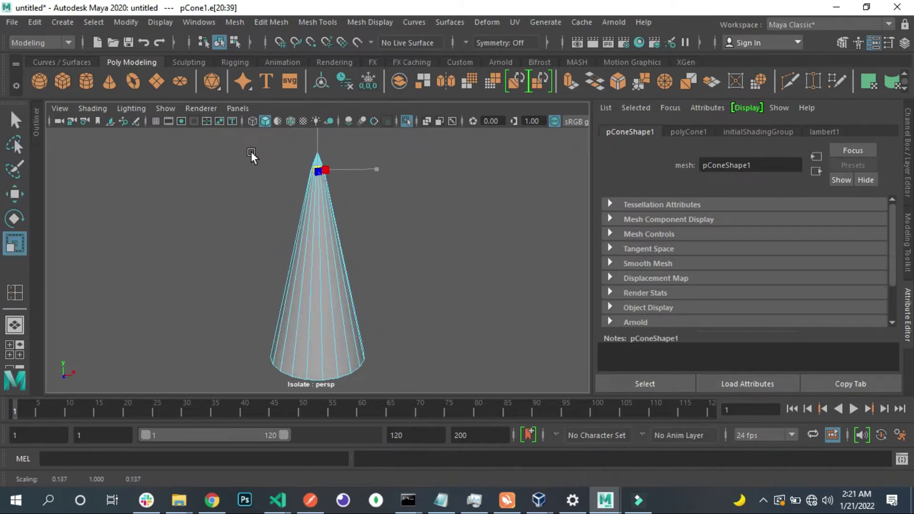
{"action": "key", "text": "y"}
{"action": "left_click", "coordinate": [341, 341]}
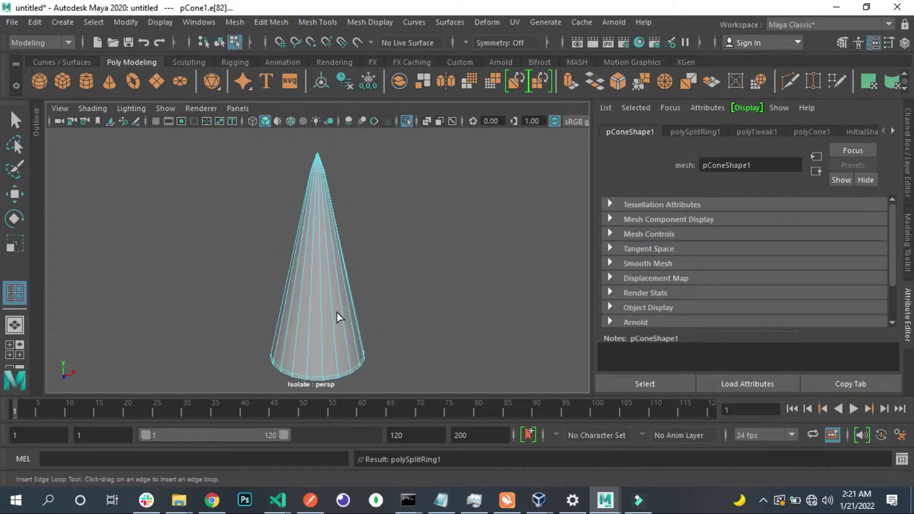
Step: Extrude a vertical column of the cone's faces outward twice
{"action": "right_click_drag", "start_coordinate": [324, 162], "coordinate": [311, 294]}
{"action": "double_click", "coordinate": [310, 294]}
{"action": "scroll", "coordinate": [328, 295], "scroll_direction": "up", "scroll_amount": 1}
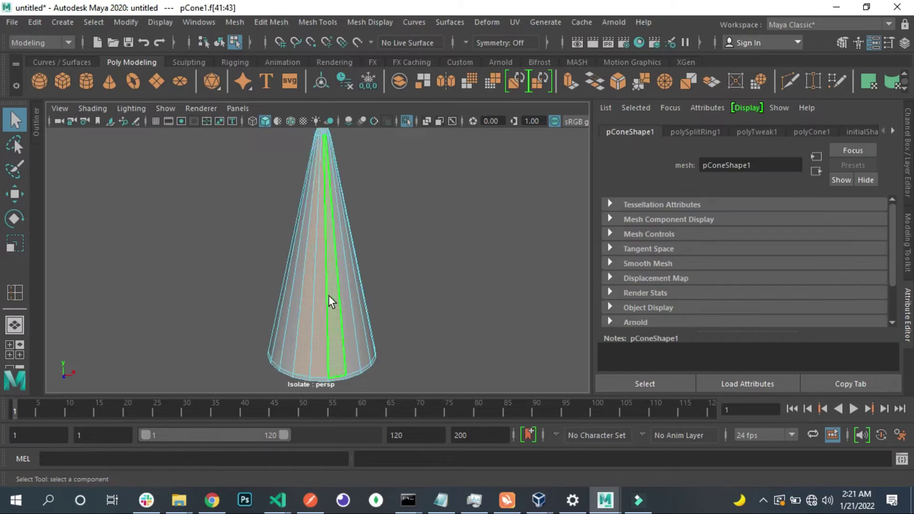
{"action": "left_click_drag", "start_coordinate": [328, 296], "coordinate": [326, 296], "text": "alt"}
{"action": "left_click", "coordinate": [357, 303], "text": "shift"}
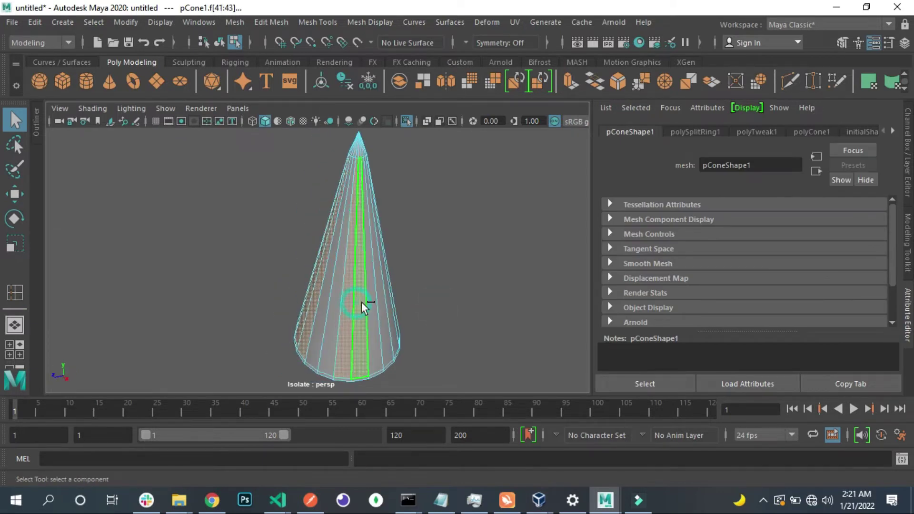
{"action": "left_click_drag", "start_coordinate": [359, 326], "coordinate": [292, 322], "text": "alt"}
{"action": "left_click", "coordinate": [570, 81]}
{"action": "mouse_move", "coordinate": [333, 267]}
{"action": "left_mouse_down", "text": "alt"}
{"action": "mouse_move", "coordinate": [215, 304]}
{"action": "mouse_move", "coordinate": [358, 244]}
{"action": "left_mouse_up", "text": "alt"}
{"action": "key", "text": "ctrl+e"}
{"action": "right_click_drag", "start_coordinate": [310, 133], "coordinate": [356, 115]}
Step: Preview the spike smoothed, then try and undo a mesh Smooth on it
{"action": "key", "text": "3"}
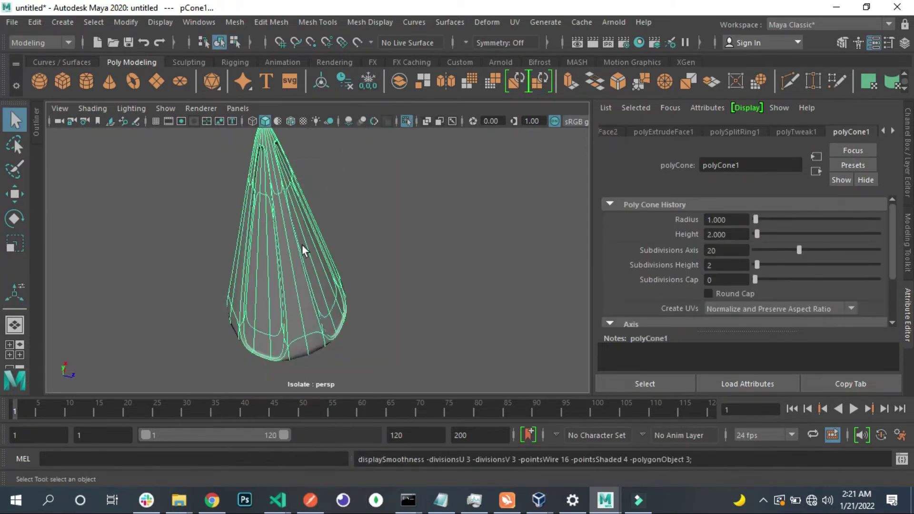
{"action": "left_click", "coordinate": [384, 224]}
{"action": "key", "text": "ctrl+1"}
{"action": "left_click_drag", "start_coordinate": [315, 211], "coordinate": [353, 163], "text": "alt"}
{"action": "left_click", "coordinate": [907, 252]}
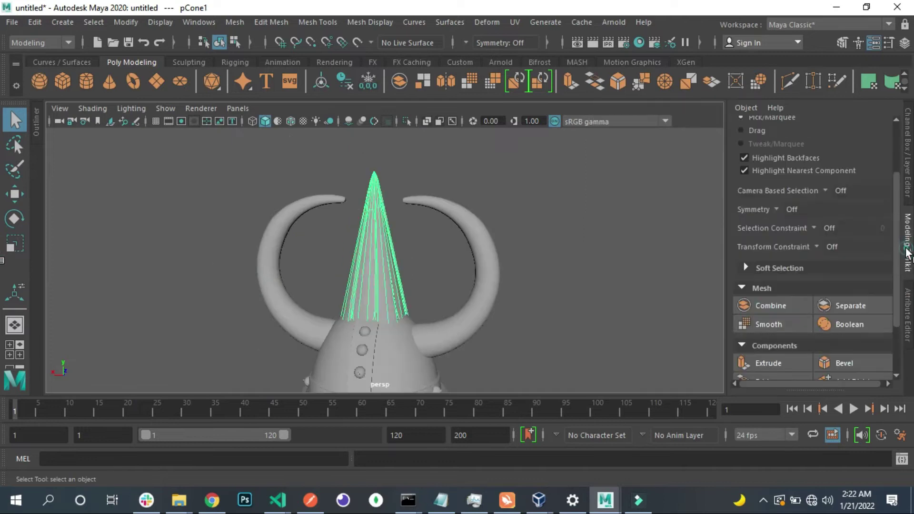
{"action": "left_click", "coordinate": [762, 324]}
{"action": "key", "text": "ctrl+z"}
{"action": "left_click", "coordinate": [762, 324]}
{"action": "key", "text": "ctrl+z"}
{"action": "left_click", "coordinate": [541, 241]}
Step: Shrink the spike and settle it on top of the helmet's crown
{"action": "left_click", "coordinate": [380, 257]}
{"action": "key", "text": "r"}
{"action": "mouse_move", "coordinate": [379, 253]}
{"action": "left_mouse_down"}
{"action": "mouse_move", "coordinate": [370, 231]}
{"action": "mouse_move", "coordinate": [376, 234]}
{"action": "mouse_move", "coordinate": [227, 274]}
{"action": "mouse_move", "coordinate": [529, 251]}
{"action": "left_mouse_up"}
{"action": "key", "text": "w"}
{"action": "left_click", "coordinate": [376, 211]}
{"action": "key", "text": "ctrl+z"}
{"action": "key", "text": "r"}
{"action": "scroll", "coordinate": [388, 229], "scroll_direction": "up", "scroll_amount": 2}
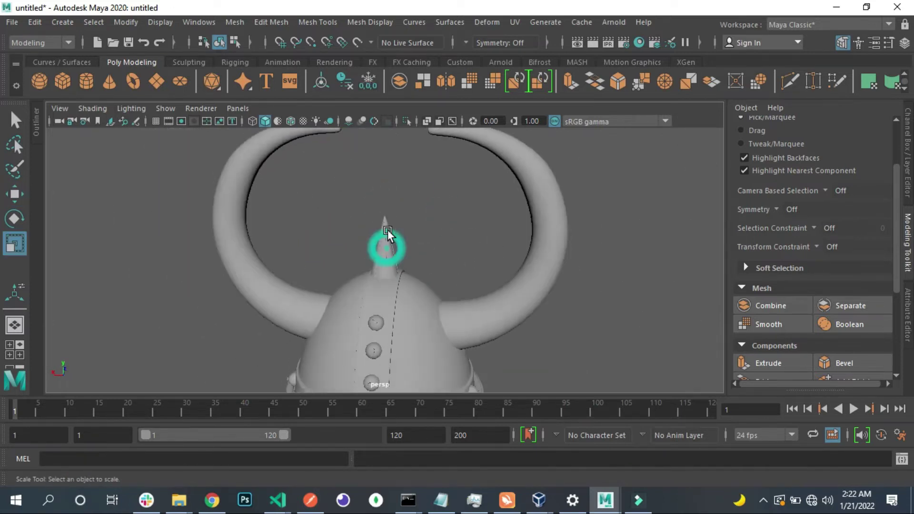
{"action": "left_click", "coordinate": [388, 230]}
{"action": "scroll", "coordinate": [479, 238], "scroll_direction": "down", "scroll_amount": 3}
{"action": "mouse_move", "coordinate": [478, 238]}
{"action": "left_mouse_down", "text": "alt"}
{"action": "mouse_move", "coordinate": [482, 279]}
{"action": "mouse_move", "coordinate": [444, 248]}
{"action": "left_mouse_up", "text": "alt"}
{"action": "scroll", "coordinate": [445, 248], "scroll_direction": "up", "scroll_amount": 3}
Step: Create a pipe with radius 2.742, height 1.103 and wall thickness 0.5
{"action": "left_click", "coordinate": [445, 247]}
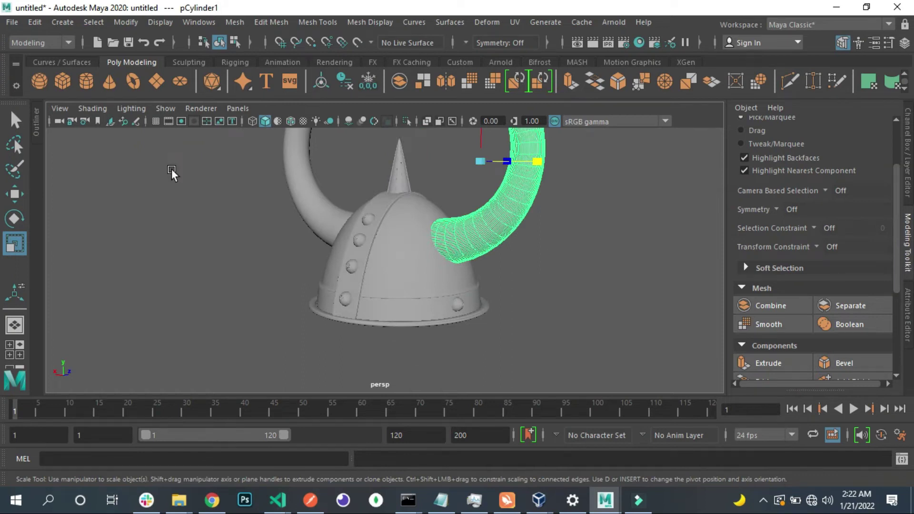
{"action": "left_click", "coordinate": [62, 22]}
{"action": "mouse_move", "coordinate": [102, 70]}
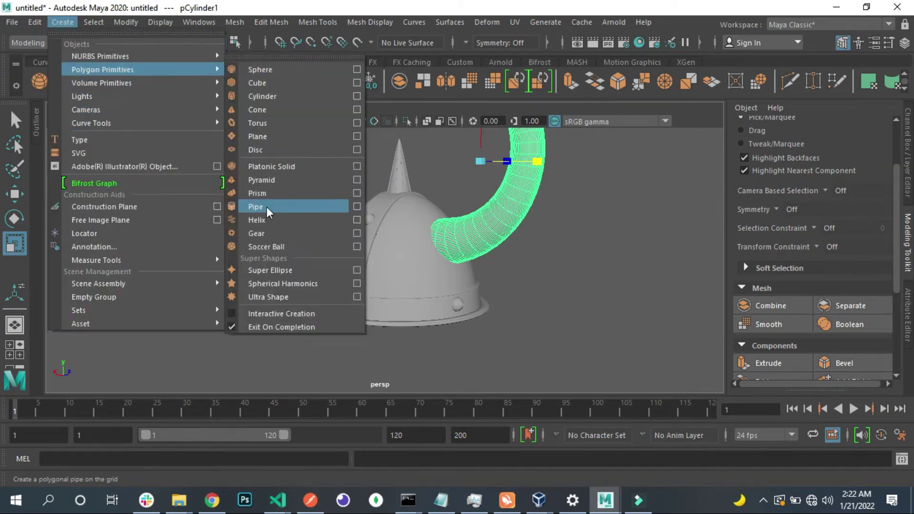
{"action": "left_click", "coordinate": [266, 206]}
{"action": "key", "text": "w"}
{"action": "key", "text": "ctrl+1"}
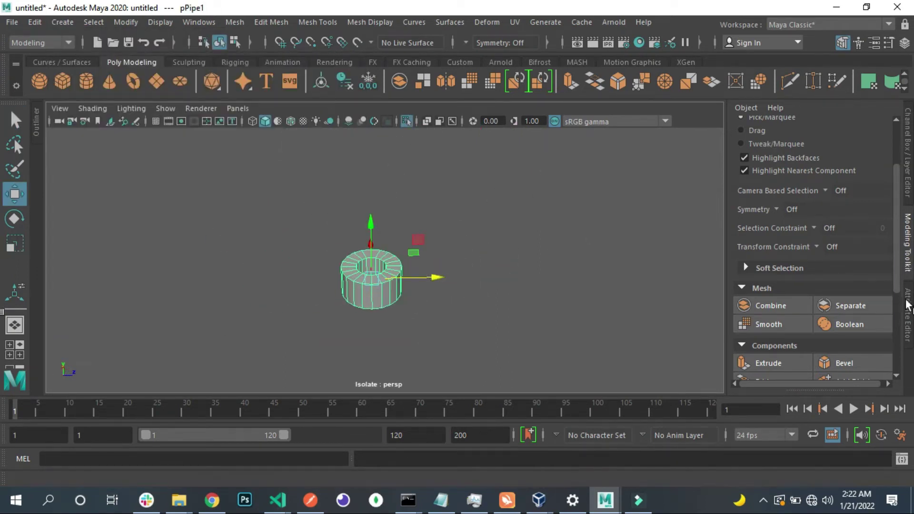
{"action": "left_click", "coordinate": [908, 305]}
{"action": "left_click", "coordinate": [753, 220]}
{"action": "left_click_drag", "start_coordinate": [755, 220], "coordinate": [756, 242]}
{"action": "left_click", "coordinate": [756, 250]}
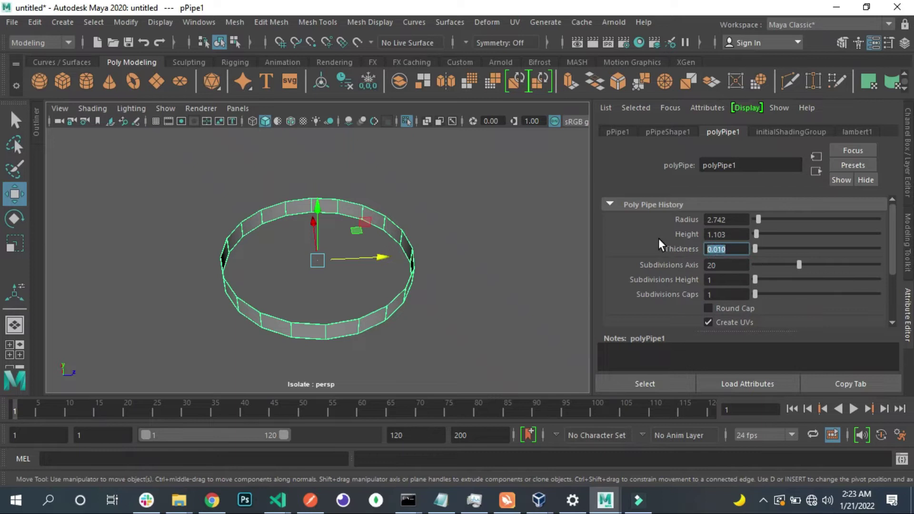
{"action": "key", "text": "ctrl+z"}
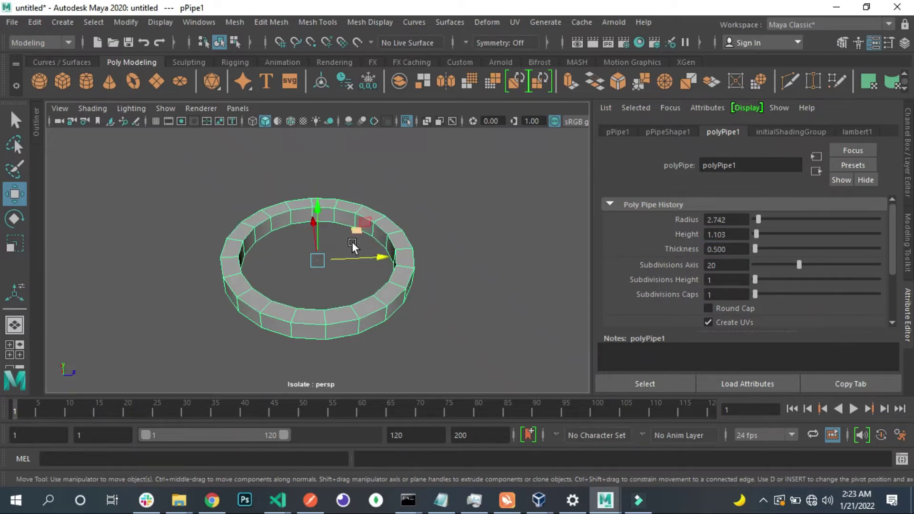
Step: Stand the pipe ring upright and scale it down
{"action": "key", "text": "e"}
{"action": "key", "text": "ctrl+1"}
{"action": "left_click_drag", "start_coordinate": [328, 263], "coordinate": [442, 288]}
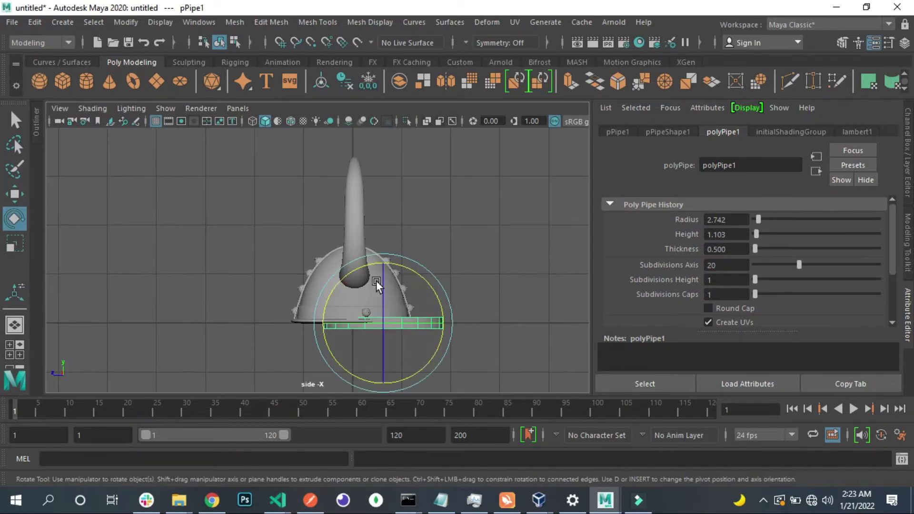
{"action": "left_click_drag", "start_coordinate": [376, 281], "coordinate": [364, 376]}
{"action": "key", "text": "r"}
{"action": "key", "text": "w"}
{"action": "mouse_move", "coordinate": [380, 318]}
{"action": "left_mouse_down"}
{"action": "mouse_move", "coordinate": [388, 324]}
{"action": "mouse_move", "coordinate": [360, 279]}
{"action": "left_mouse_up"}
{"action": "key", "text": "4"}
{"action": "key", "text": "space"}
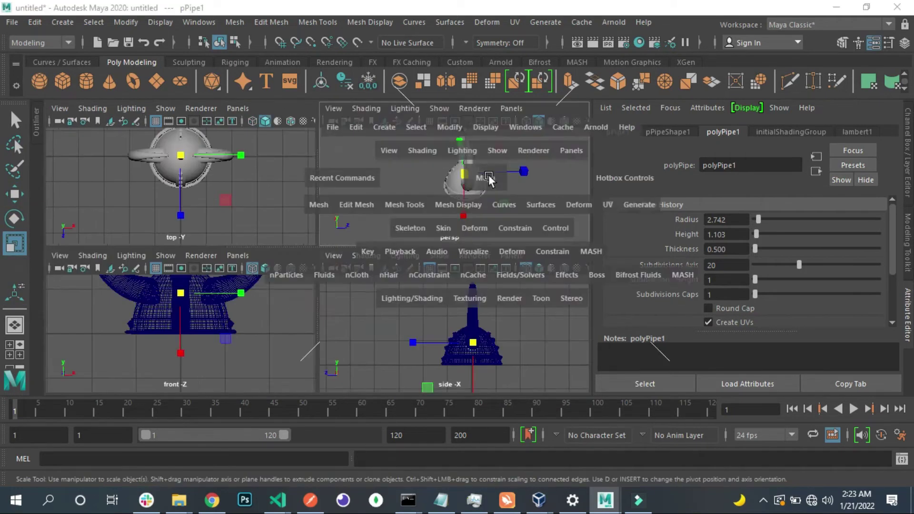
{"action": "key", "text": "space"}
Step: Slide and rotate the ring onto the base of the right horn
{"action": "key", "text": "f"}
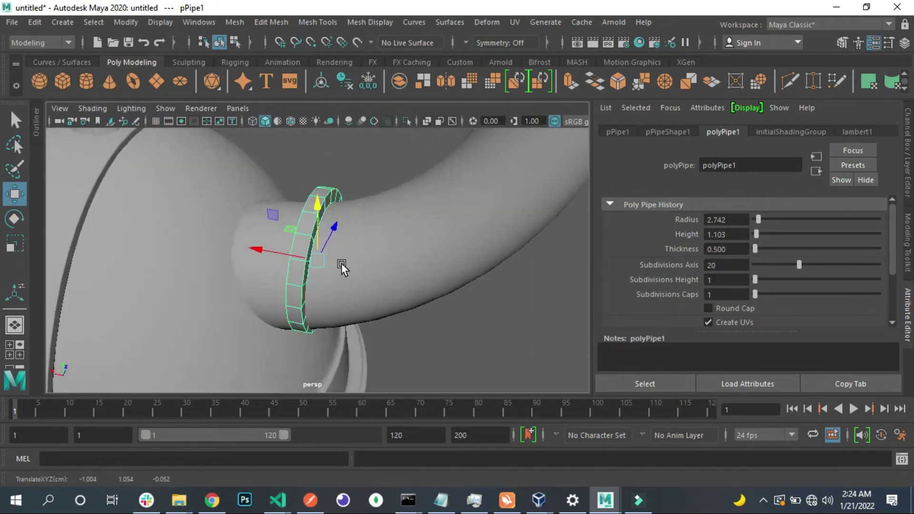
{"action": "key", "text": "e"}
{"action": "mouse_move", "coordinate": [331, 220]}
{"action": "left_mouse_down", "text": "alt"}
{"action": "mouse_move", "coordinate": [269, 249]}
{"action": "mouse_move", "coordinate": [322, 223]}
{"action": "left_mouse_up", "text": "alt"}
{"action": "key", "text": "w"}
{"action": "mouse_move", "coordinate": [313, 259]}
{"action": "left_mouse_down", "text": "alt"}
{"action": "mouse_move", "coordinate": [286, 266]}
{"action": "mouse_move", "coordinate": [350, 299]}
{"action": "left_mouse_up", "text": "alt"}
{"action": "mouse_move", "coordinate": [405, 248]}
{"action": "left_mouse_down", "text": "alt"}
{"action": "mouse_move", "coordinate": [350, 202]}
{"action": "mouse_move", "coordinate": [356, 220]}
{"action": "left_mouse_up", "text": "alt"}
{"action": "key", "text": "e"}
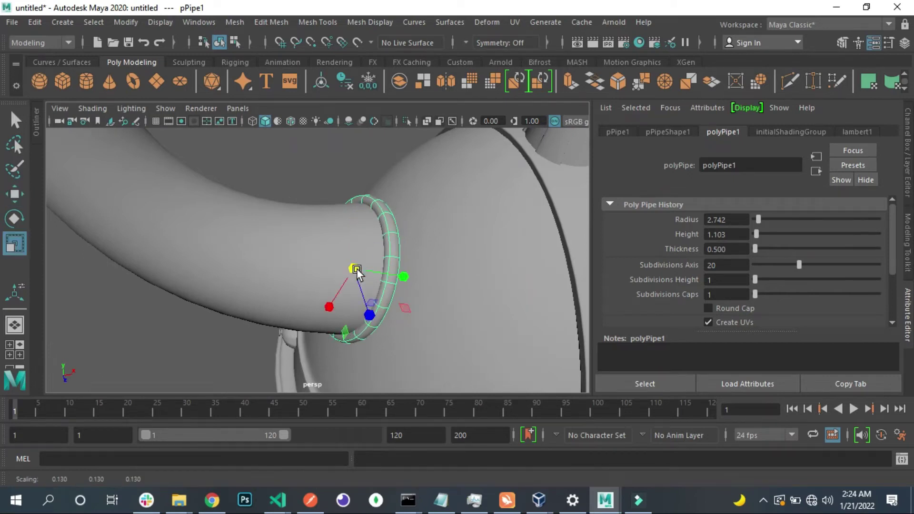
{"action": "key", "text": "w"}
{"action": "mouse_move", "coordinate": [357, 267]}
{"action": "left_mouse_down", "text": "alt"}
{"action": "mouse_move", "coordinate": [351, 256]}
{"action": "mouse_move", "coordinate": [408, 296]}
{"action": "mouse_move", "coordinate": [204, 230]}
{"action": "mouse_move", "coordinate": [285, 255]}
{"action": "mouse_move", "coordinate": [333, 248]}
{"action": "mouse_move", "coordinate": [352, 258]}
{"action": "left_mouse_up", "text": "alt"}
{"action": "key", "text": "e"}
Step: Reselect the horn ring and duplicate it
{"action": "left_click", "coordinate": [377, 252]}
{"action": "left_click", "coordinate": [352, 258]}
{"action": "key", "text": "q"}
{"action": "left_click", "coordinate": [505, 227]}
{"action": "left_click", "coordinate": [335, 253]}
{"action": "left_click", "coordinate": [347, 256]}
{"action": "key", "text": "ctrl+d"}
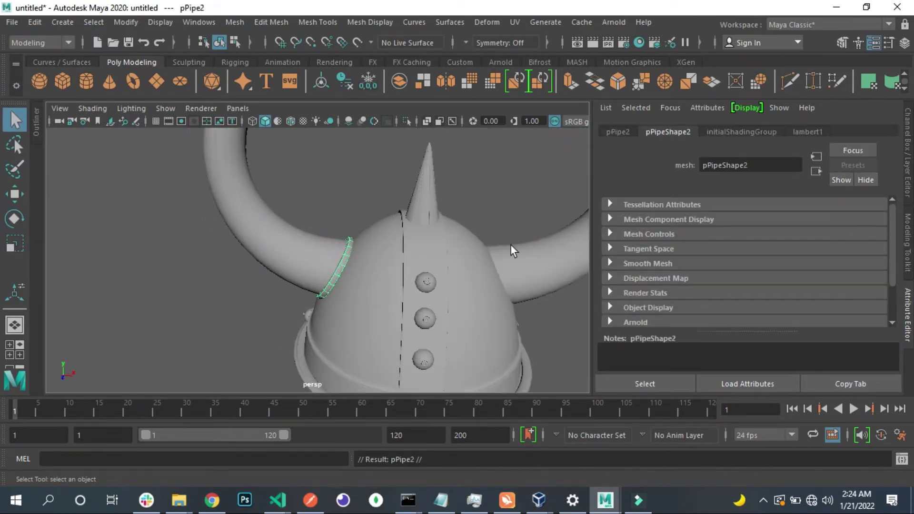
{"action": "left_click", "coordinate": [905, 43]}
Step: Group the copy and set the group's Scale X to -1 to mirror it onto the other horn
{"action": "key", "text": "ctrl+g"}
{"action": "left_click", "coordinate": [865, 210]}
{"action": "type", "text": "-1"}
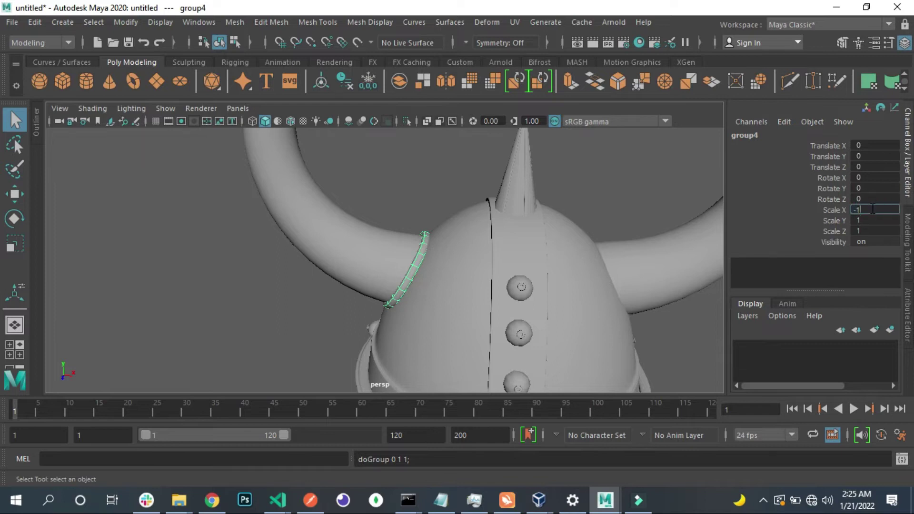
{"action": "key", "text": "Return"}
{"action": "left_click", "coordinate": [446, 183]}
{"action": "scroll", "coordinate": [575, 244], "scroll_direction": "down", "scroll_amount": 5}
{"action": "mouse_move", "coordinate": [467, 310]}
{"action": "left_mouse_down", "text": "alt"}
{"action": "mouse_move", "coordinate": [359, 261]}
{"action": "mouse_move", "coordinate": [404, 231]}
{"action": "left_mouse_up", "text": "alt"}
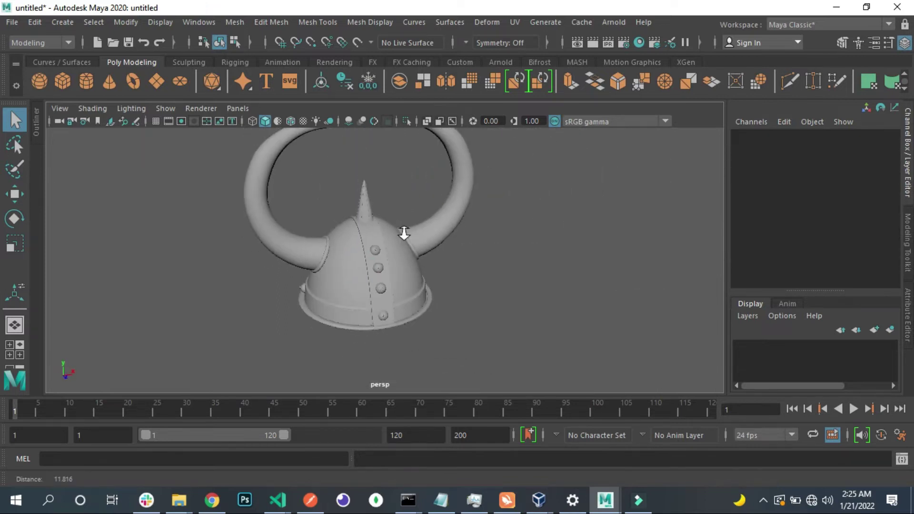
Step: Assign a new Arnold aiStandardSurface shader to both horns
{"action": "left_click", "coordinate": [323, 233]}
{"action": "right_click", "coordinate": [323, 233]}
{"action": "left_click", "coordinate": [396, 475]}
{"action": "left_click", "coordinate": [328, 123]}
{"action": "left_click", "coordinate": [388, 161]}
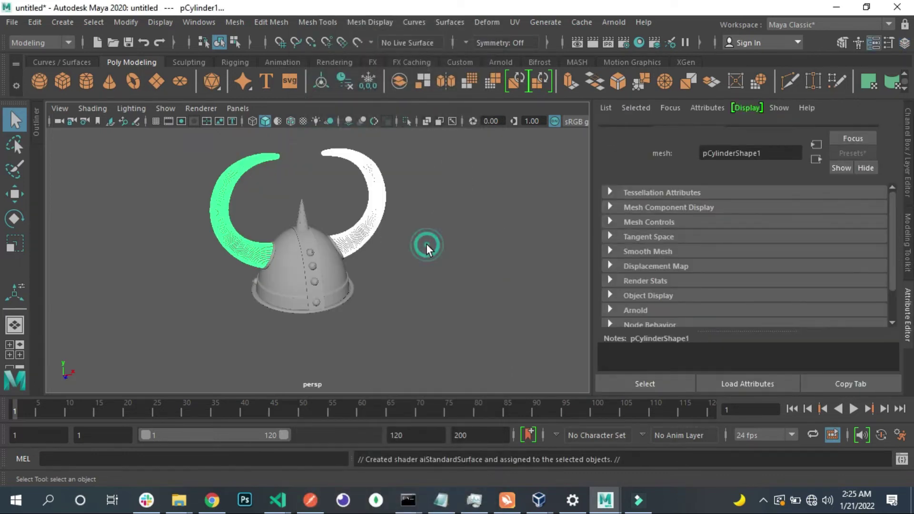
Step: Select the helmet dome, spike, rivets and shell and assign a new aiStandardSurface
{"action": "left_click", "coordinate": [426, 244]}
{"action": "left_click", "coordinate": [290, 246]}
{"action": "scroll", "coordinate": [289, 246], "scroll_direction": "up", "scroll_amount": 3}
{"action": "left_click", "coordinate": [320, 206]}
{"action": "left_click", "coordinate": [307, 258]}
{"action": "mouse_move", "coordinate": [308, 257]}
{"action": "left_mouse_down", "text": "alt"}
{"action": "mouse_move", "coordinate": [367, 272]}
{"action": "mouse_move", "coordinate": [334, 276]}
{"action": "mouse_move", "coordinate": [309, 305]}
{"action": "mouse_move", "coordinate": [351, 163]}
{"action": "left_mouse_up", "text": "alt"}
{"action": "left_click", "coordinate": [334, 276]}
{"action": "left_click", "coordinate": [310, 305]}
{"action": "left_click", "coordinate": [342, 293]}
{"action": "right_click_drag", "start_coordinate": [352, 158], "coordinate": [341, 472]}
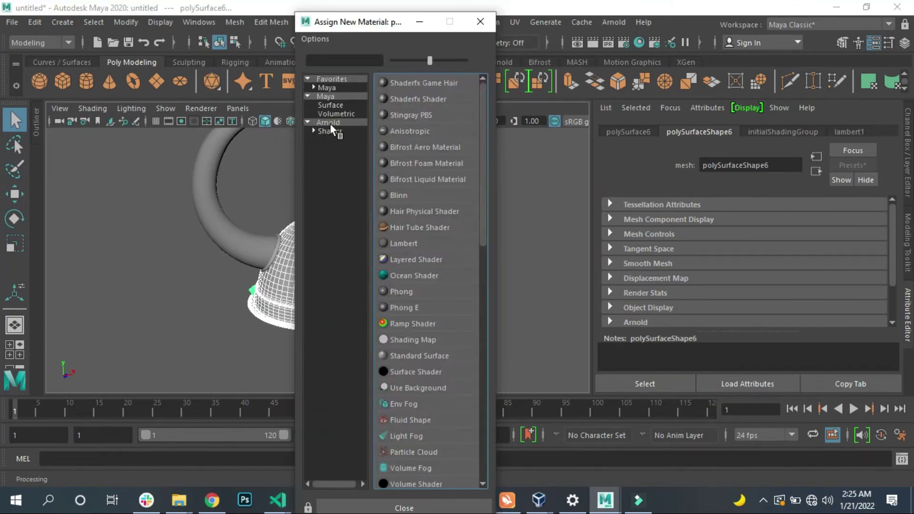
{"action": "left_click", "coordinate": [368, 453]}
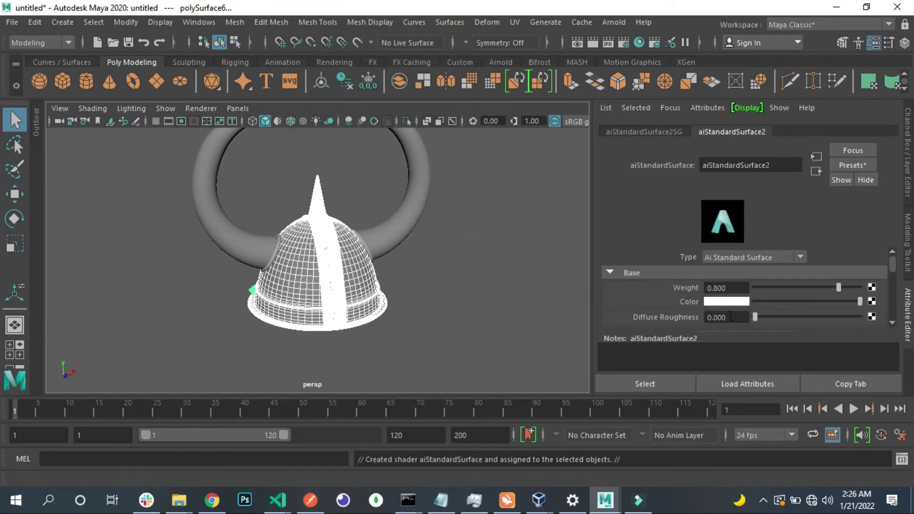
Step: Set the helmet material's base colour to brown
{"action": "scroll", "coordinate": [767, 299], "scroll_direction": "down", "scroll_amount": 2}
{"action": "left_click", "coordinate": [726, 261]}
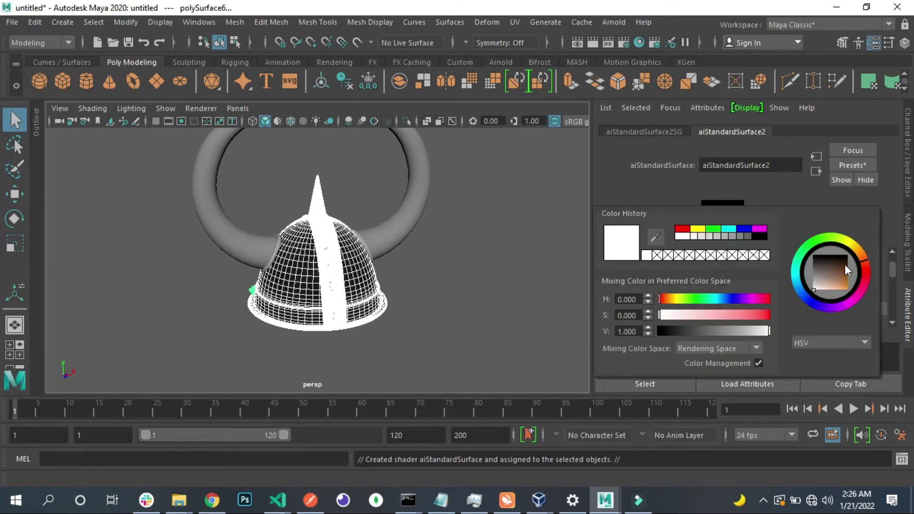
{"action": "left_click_drag", "start_coordinate": [845, 264], "coordinate": [850, 281]}
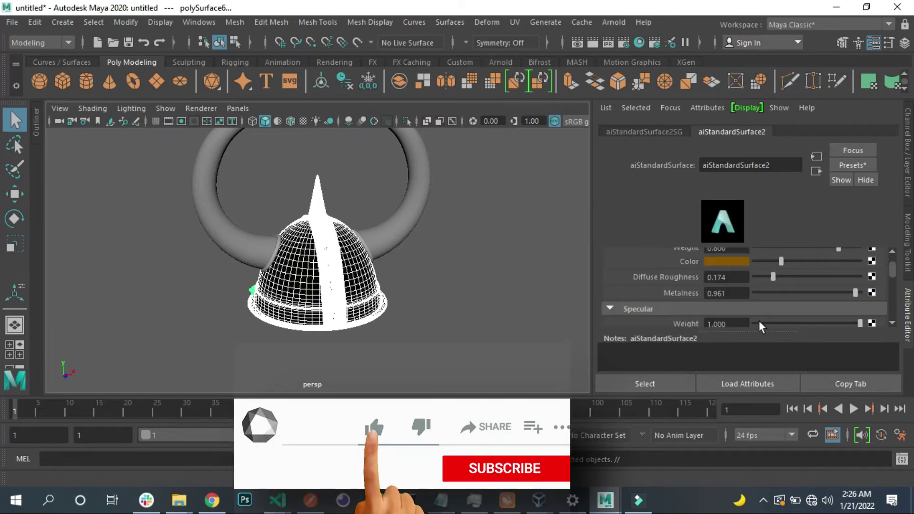
{"action": "scroll", "coordinate": [759, 321], "scroll_direction": "down", "scroll_amount": 2}
Step: Clear the selection and show the helmet shaded in the default grey material
{"action": "left_click", "coordinate": [422, 205]}
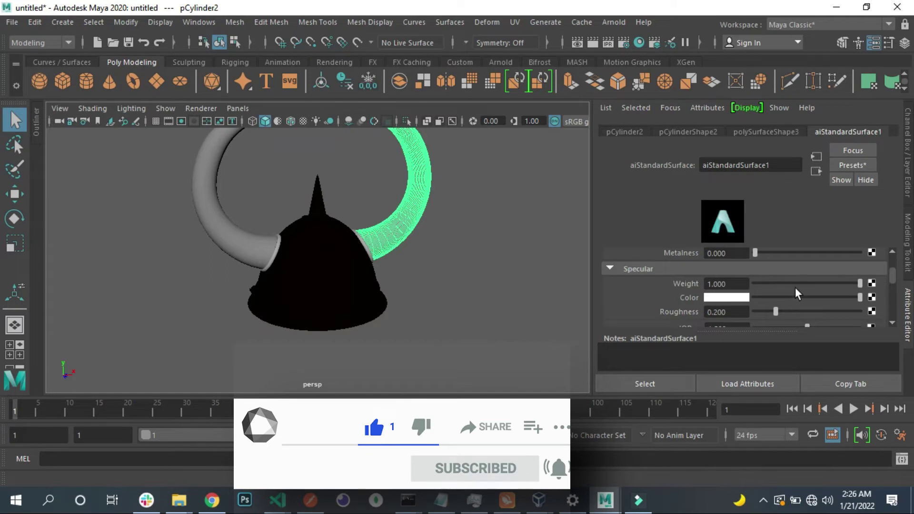
{"action": "left_click", "coordinate": [282, 239]}
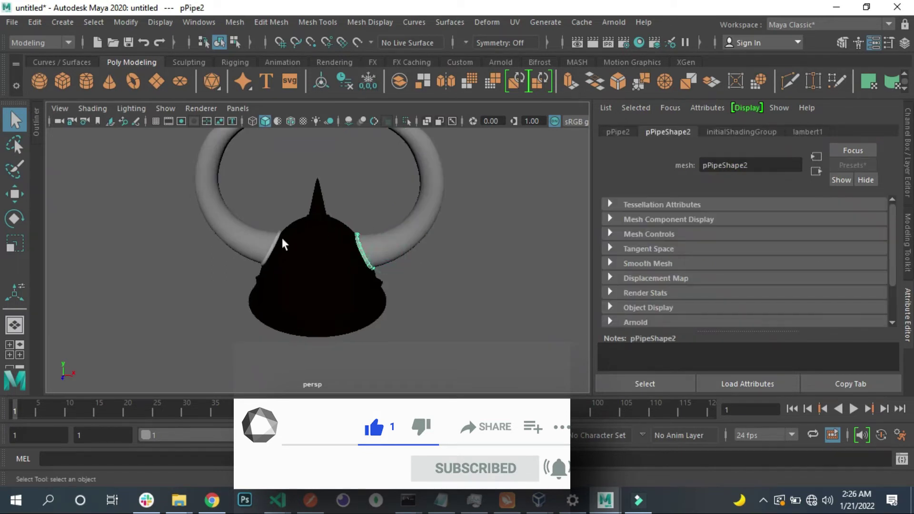
{"action": "scroll", "coordinate": [290, 269], "scroll_direction": "up", "scroll_amount": 3}
{"action": "right_click", "coordinate": [385, 130]}
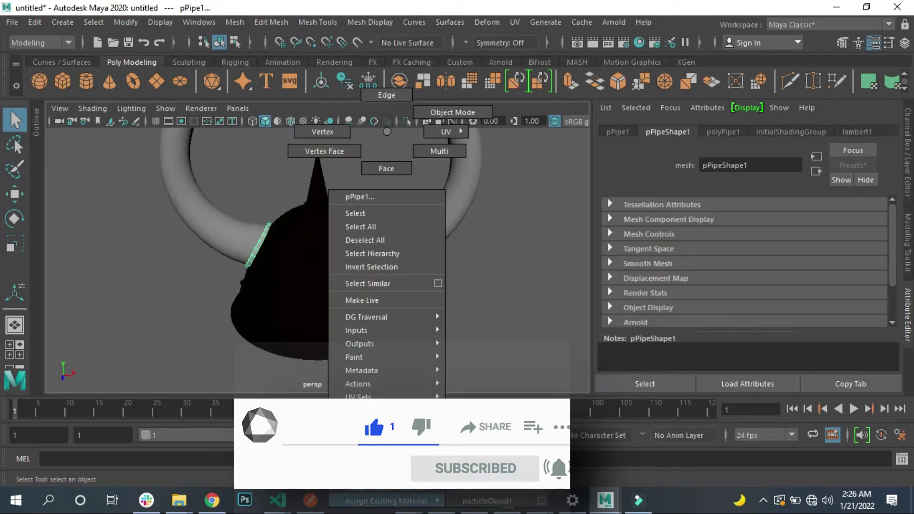
{"action": "left_click", "coordinate": [399, 278]}
{"action": "scroll", "coordinate": [399, 278], "scroll_direction": "down", "scroll_amount": 2}
{"action": "key", "text": "6"}
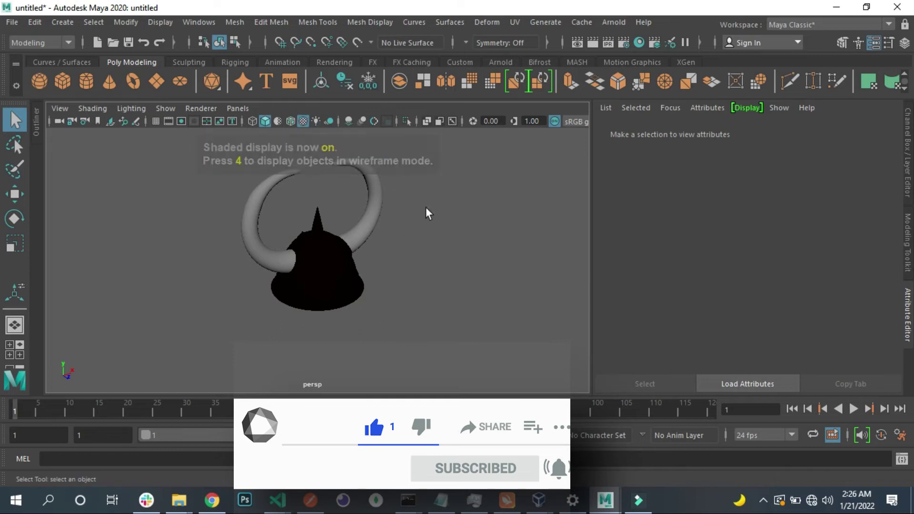
{"action": "left_click", "coordinate": [277, 121]}
{"action": "mouse_move", "coordinate": [313, 171]}
{"action": "left_mouse_down", "text": "alt"}
{"action": "mouse_move", "coordinate": [376, 267]}
{"action": "mouse_move", "coordinate": [428, 171]}
{"action": "left_mouse_up", "text": "alt"}
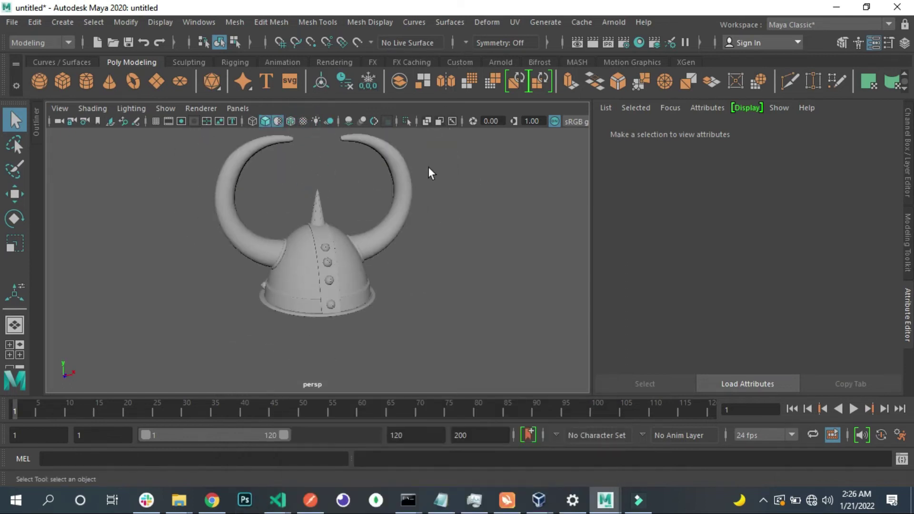
Step: Create a polygon plane to serve as ground under the helmet
{"action": "left_click", "coordinate": [181, 78]}
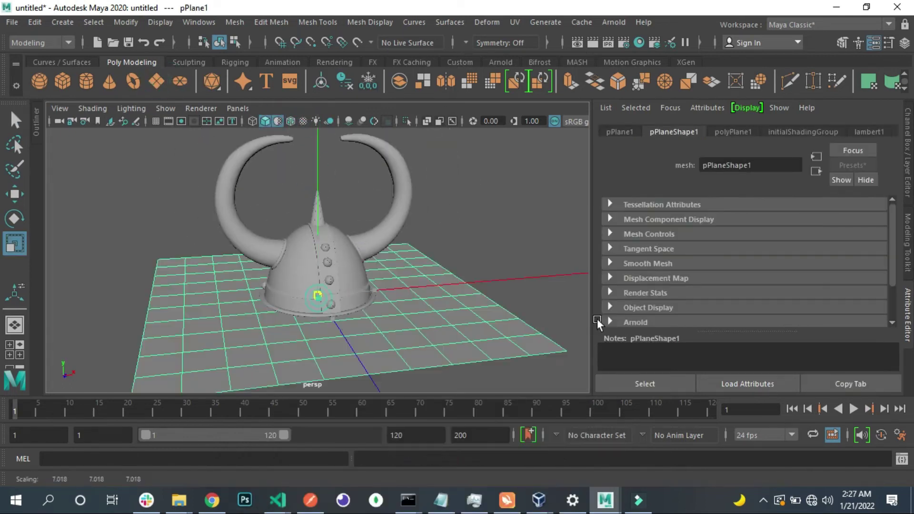
{"action": "key", "text": "r"}
{"action": "left_click_drag", "start_coordinate": [344, 265], "coordinate": [216, 304], "text": "alt"}
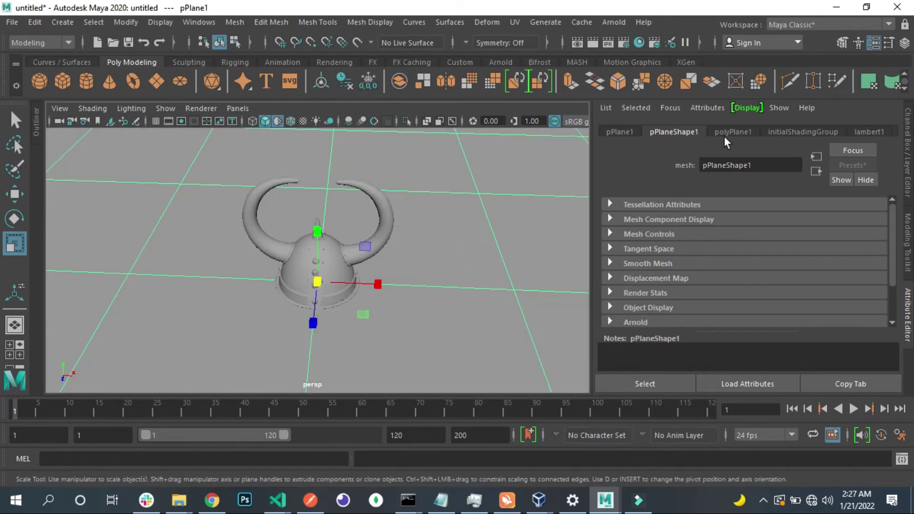
{"action": "left_click", "coordinate": [724, 136]}
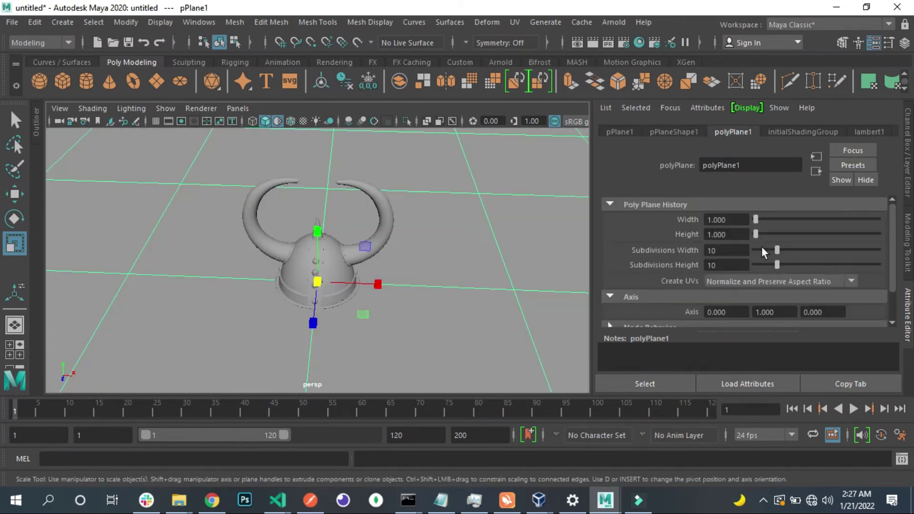
Step: Select the helmet dome, enter vertex mode and turn on soft selection
{"action": "left_click", "coordinate": [307, 265]}
{"action": "right_click_drag", "start_coordinate": [296, 286], "coordinate": [233, 137], "text": "alt"}
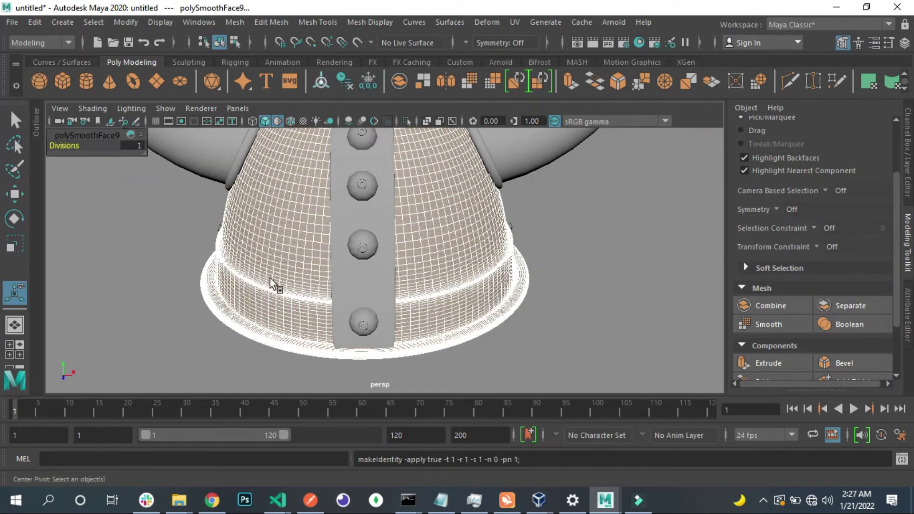
{"action": "key", "text": "F9"}
{"action": "left_click", "coordinate": [300, 302]}
{"action": "key", "text": "b"}
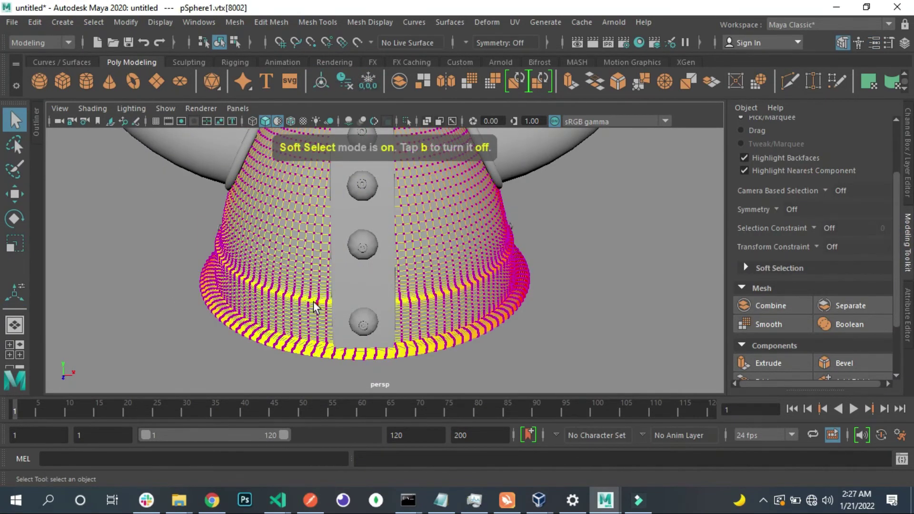
{"action": "key", "text": "F8"}
{"action": "key", "text": "F9"}
Step: Pick a vertex near the brim, widen the soft falloff and push it
{"action": "left_click", "coordinate": [217, 269]}
{"action": "left_click", "coordinate": [329, 328]}
{"action": "left_click", "coordinate": [302, 287]}
{"action": "mouse_move", "coordinate": [301, 287]}
{"action": "left_mouse_down"}
{"action": "mouse_move", "coordinate": [56, 241]}
{"action": "mouse_move", "coordinate": [150, 247]}
{"action": "left_mouse_up"}
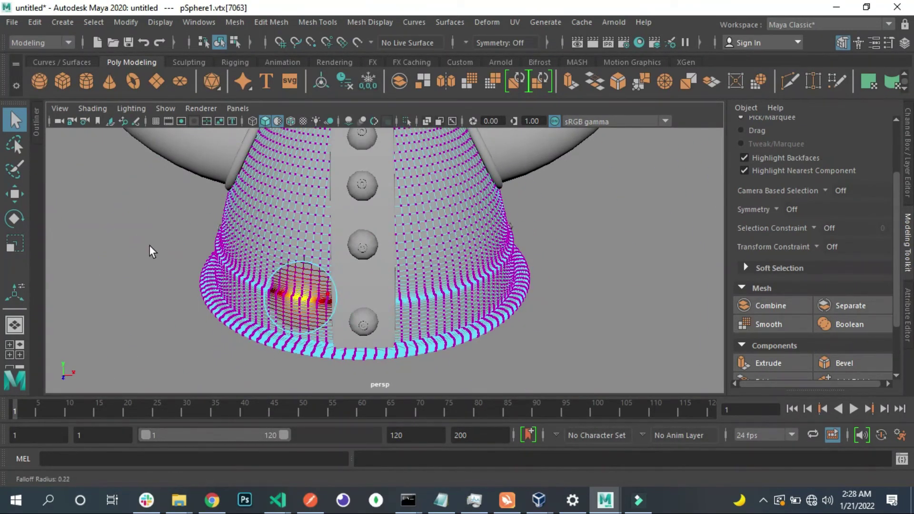
{"action": "key", "text": "f"}
{"action": "key", "text": "w"}
{"action": "mouse_move", "coordinate": [382, 217]}
{"action": "left_mouse_down", "text": "alt"}
{"action": "mouse_move", "coordinate": [448, 282]}
{"action": "mouse_move", "coordinate": [523, 241]}
{"action": "mouse_move", "coordinate": [539, 282]}
{"action": "mouse_move", "coordinate": [415, 335]}
{"action": "mouse_move", "coordinate": [418, 281]}
{"action": "left_mouse_up", "text": "alt"}
Step: Soft-move more vertices on the helmet's side to dent the dome
{"action": "key", "text": "F8"}
{"action": "left_click", "coordinate": [498, 294]}
{"action": "key", "text": "F9"}
{"action": "left_click", "coordinate": [535, 286]}
{"action": "key", "text": "f"}
{"action": "right_click_drag", "start_coordinate": [418, 281], "coordinate": [212, 237], "text": "alt"}
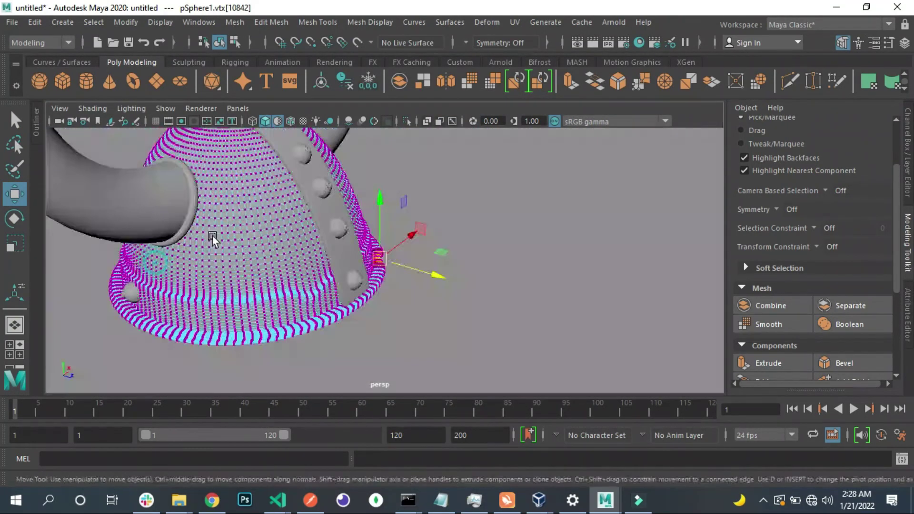
{"action": "left_click_drag", "start_coordinate": [212, 236], "coordinate": [208, 289], "text": "alt"}
{"action": "left_click", "coordinate": [233, 260]}
{"action": "left_click_drag", "start_coordinate": [285, 273], "coordinate": [392, 256], "text": "alt"}
{"action": "right_click_drag", "start_coordinate": [392, 256], "coordinate": [402, 224], "text": "alt"}
{"action": "left_click_drag", "start_coordinate": [402, 224], "coordinate": [293, 369], "text": "alt"}
{"action": "right_click_drag", "start_coordinate": [316, 143], "coordinate": [388, 113]}
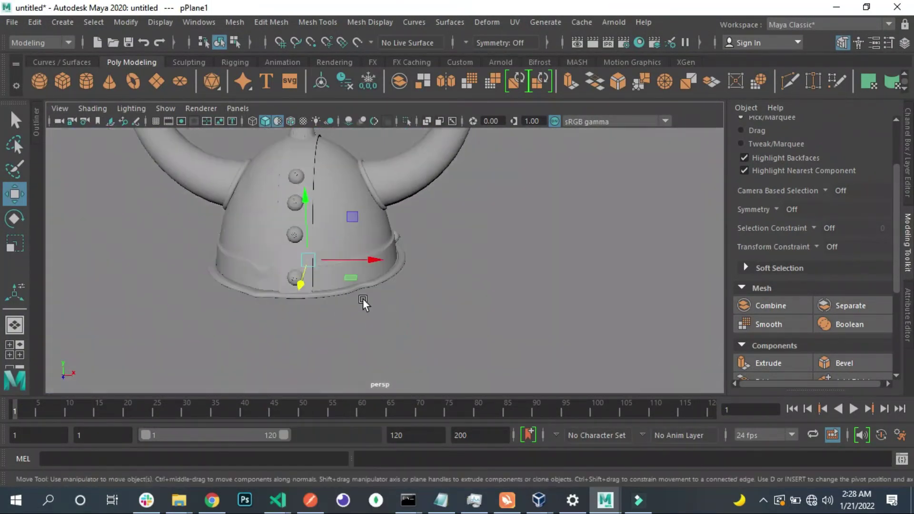
{"action": "left_click_drag", "start_coordinate": [363, 299], "coordinate": [323, 241], "text": "alt"}
Step: Assign a new Arnold surface material to the ground plane
{"action": "key", "text": "q"}
{"action": "scroll", "coordinate": [457, 192], "scroll_direction": "down", "scroll_amount": 5}
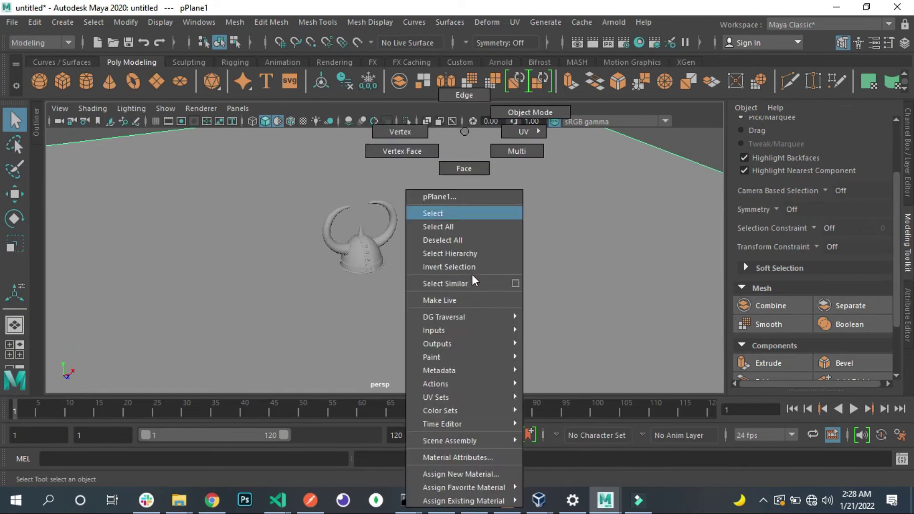
{"action": "right_click_drag", "start_coordinate": [457, 192], "coordinate": [460, 471]}
{"action": "left_click", "coordinate": [447, 261]}
{"action": "left_click", "coordinate": [305, 259]}
{"action": "scroll", "coordinate": [305, 260], "scroll_direction": "up", "scroll_amount": 5}
{"action": "left_click_drag", "start_coordinate": [281, 190], "coordinate": [309, 226], "text": "alt"}
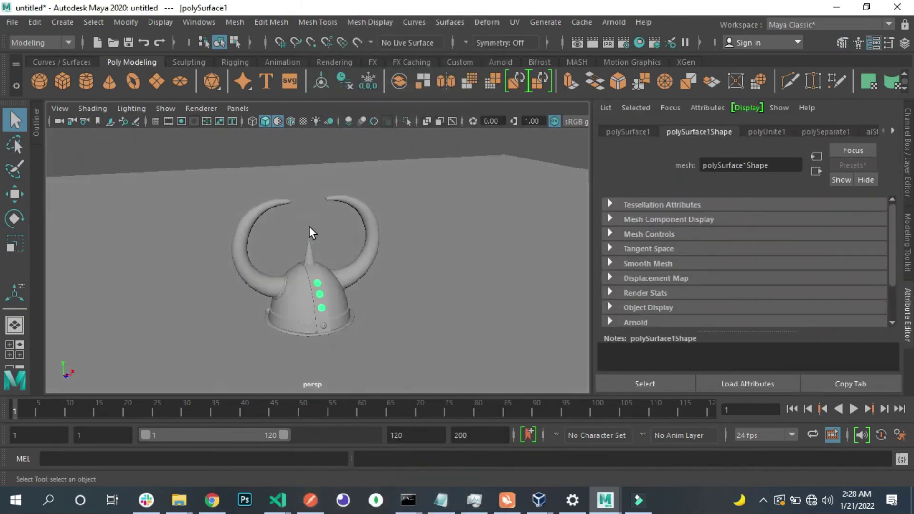
{"action": "left_click", "coordinate": [309, 227]}
{"action": "key", "text": "r"}
{"action": "left_click", "coordinate": [268, 283]}
{"action": "left_click_drag", "start_coordinate": [333, 312], "coordinate": [363, 310], "text": "alt"}
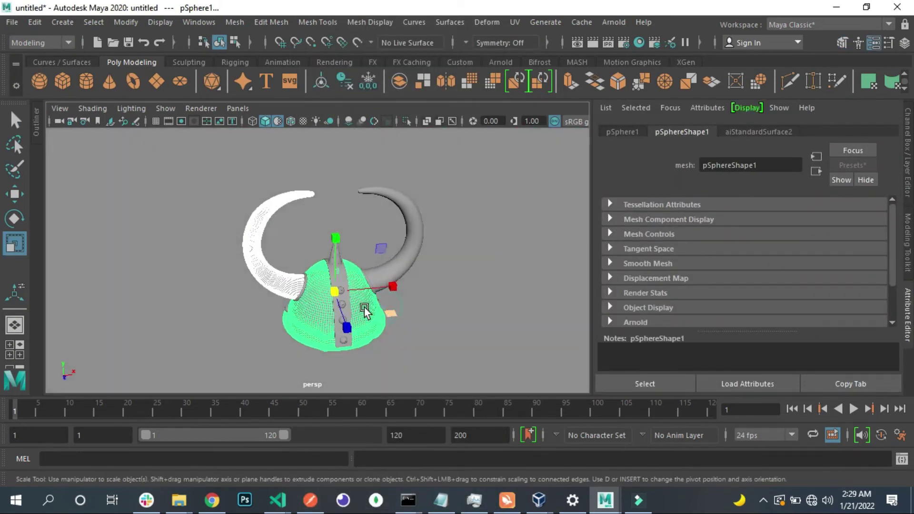
Step: Add an Arnold area light and tilt it toward the helmet
{"action": "left_click", "coordinate": [614, 22]}
{"action": "scroll", "coordinate": [327, 296], "scroll_direction": "down", "scroll_amount": 3}
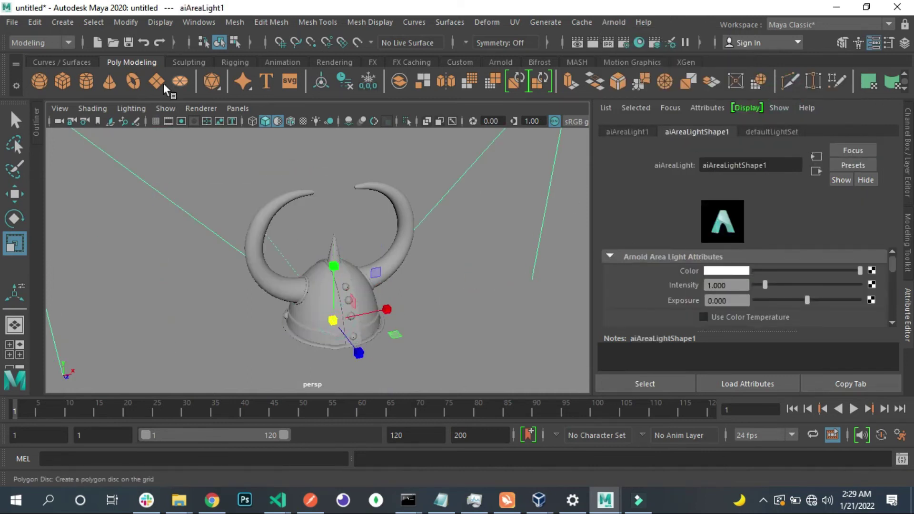
{"action": "left_click", "coordinate": [60, 108]}
{"action": "left_click", "coordinate": [276, 346]}
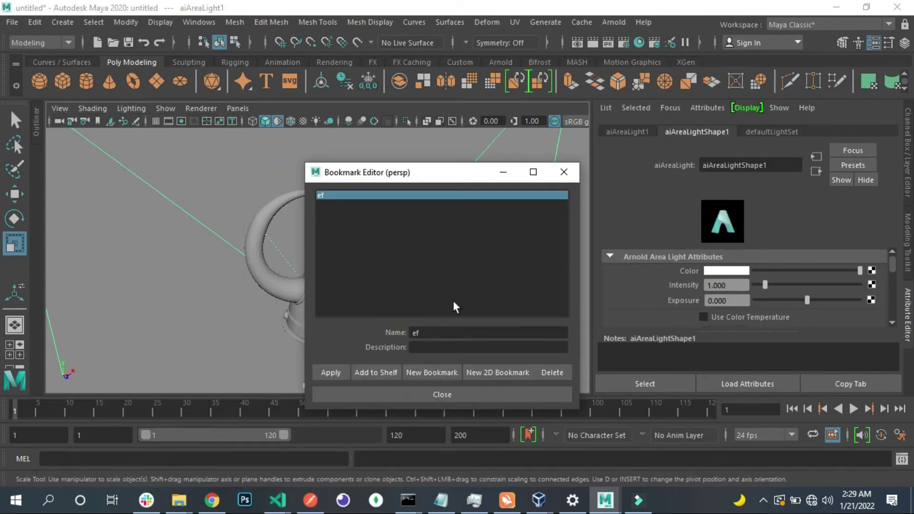
{"action": "left_click", "coordinate": [442, 394]}
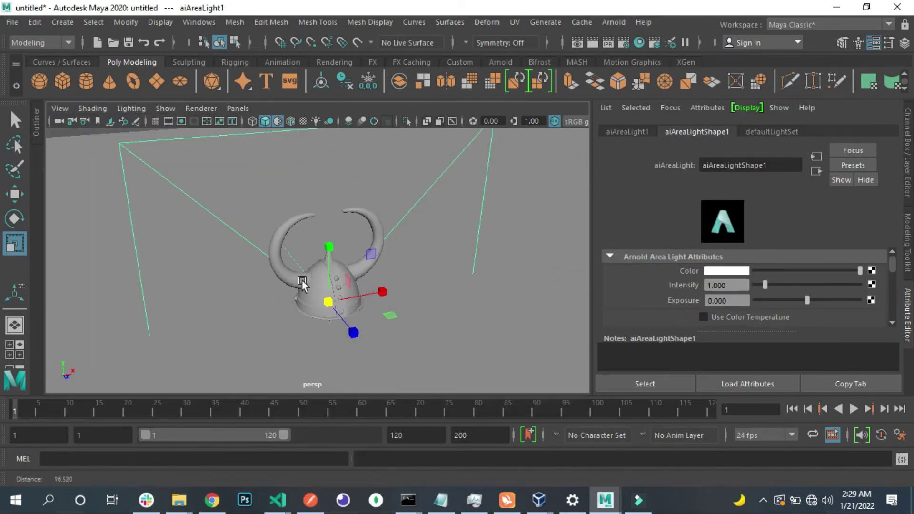
{"action": "key", "text": "e"}
{"action": "left_click_drag", "start_coordinate": [336, 256], "coordinate": [282, 113]}
{"action": "key", "text": "w"}
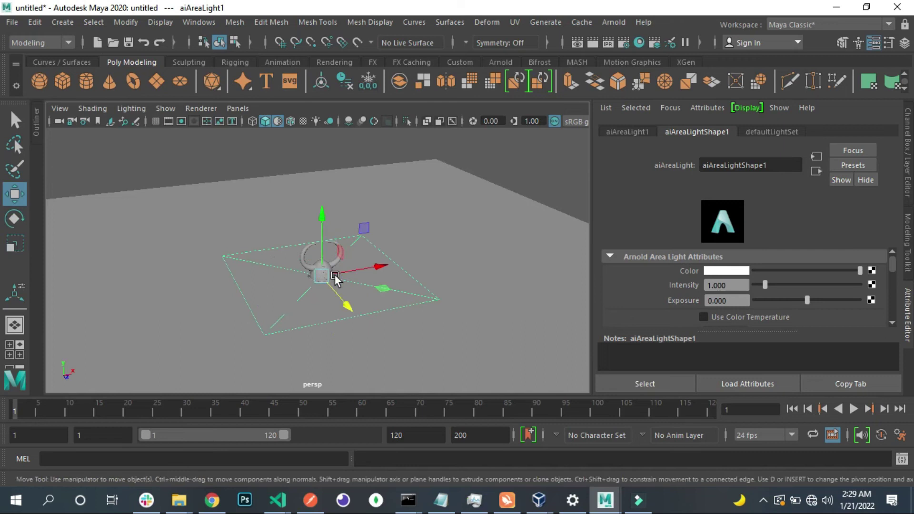
{"action": "key", "text": "ctrl+z"}
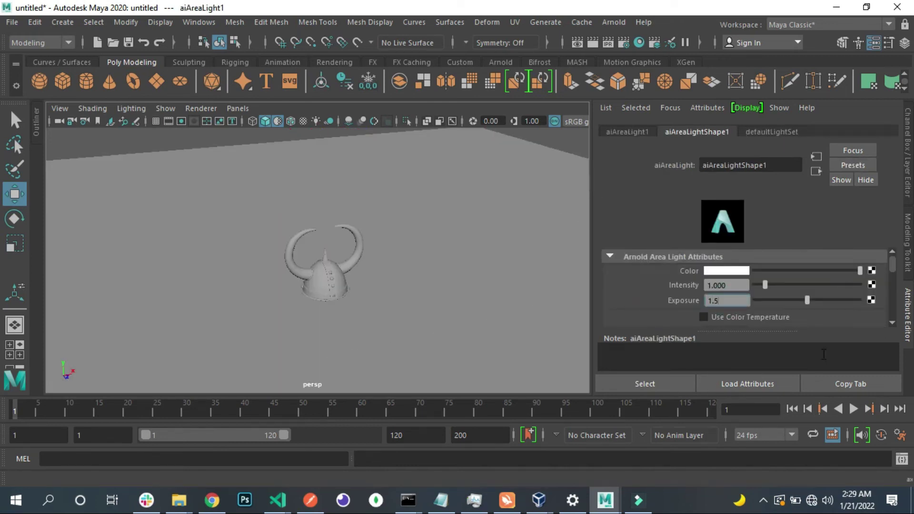
Step: Restore the saved helmet camera view and show the 960 x 540 resolution gate
{"action": "scroll", "coordinate": [810, 296], "scroll_direction": "down", "scroll_amount": 3}
{"action": "scroll", "coordinate": [809, 295], "scroll_direction": "down", "scroll_amount": 2}
{"action": "left_click", "coordinate": [60, 108]}
{"action": "left_click", "coordinate": [262, 344]}
{"action": "left_click", "coordinate": [181, 121]}
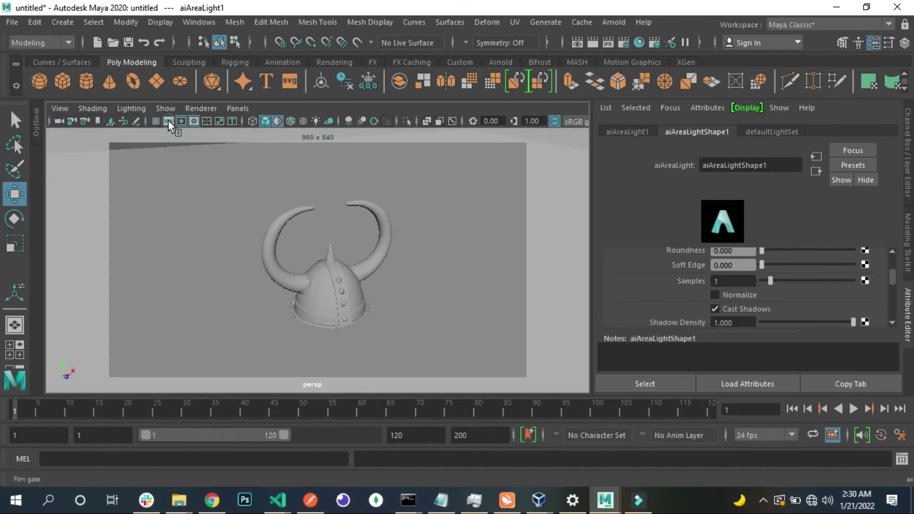
Step: Set aiAreaLight1 exposure to 2 and re-render the helmet in Arnold
{"action": "mouse_move", "coordinate": [374, 239]}
{"action": "left_mouse_down", "text": "alt"}
{"action": "mouse_move", "coordinate": [404, 288]}
{"action": "mouse_move", "coordinate": [370, 235]}
{"action": "mouse_move", "coordinate": [390, 243]}
{"action": "mouse_move", "coordinate": [566, 179]}
{"action": "left_mouse_up", "text": "alt"}
{"action": "left_click", "coordinate": [608, 43]}
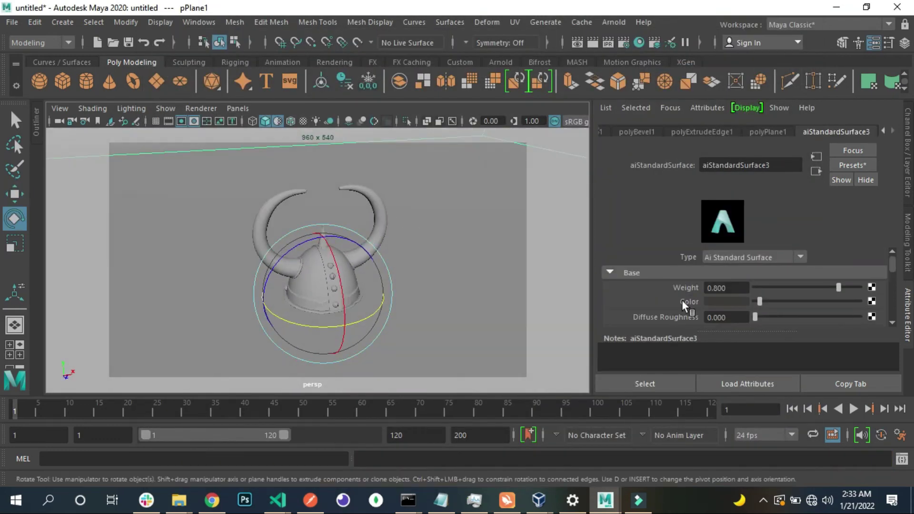
{"action": "left_click", "coordinate": [36, 121]}
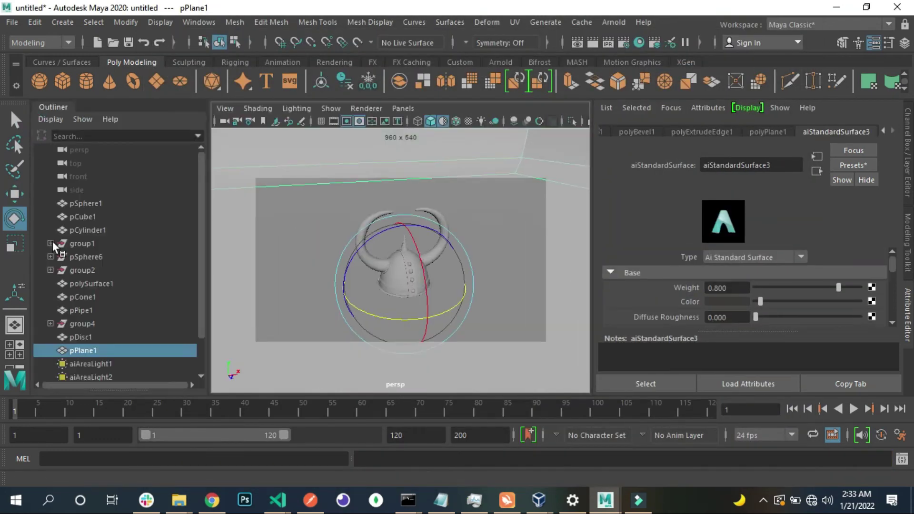
{"action": "left_click", "coordinate": [90, 364]}
{"action": "key", "text": "Return"}
{"action": "left_click", "coordinate": [611, 44]}
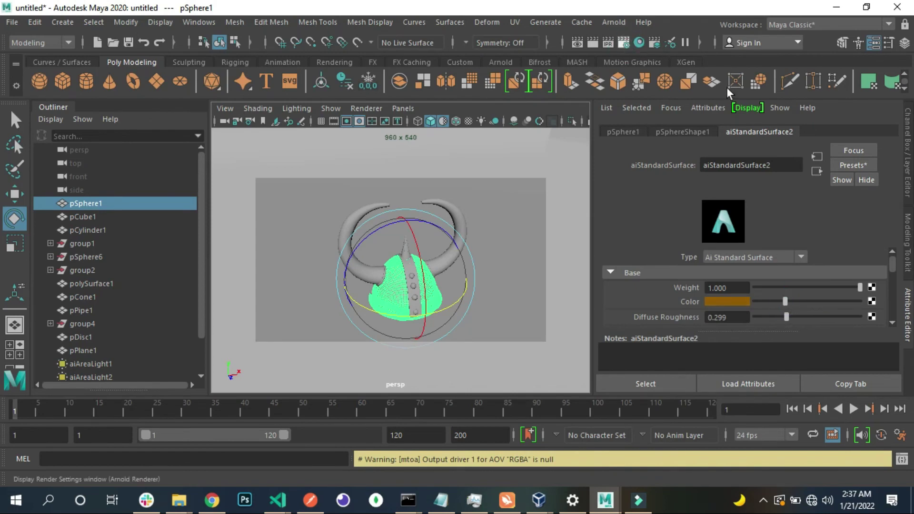
{"action": "left_click", "coordinate": [624, 42]}
Step: Scale the first area light, aiAreaLight1, up to 19.334
{"action": "left_click", "coordinate": [481, 117]}
{"action": "left_click", "coordinate": [593, 42]}
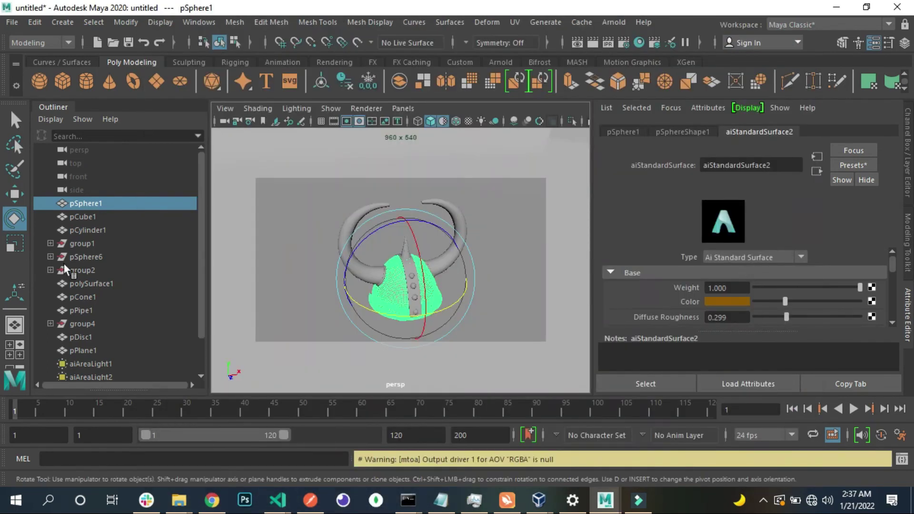
{"action": "left_click", "coordinate": [119, 377]}
{"action": "left_click", "coordinate": [106, 365]}
{"action": "left_click", "coordinate": [225, 109]}
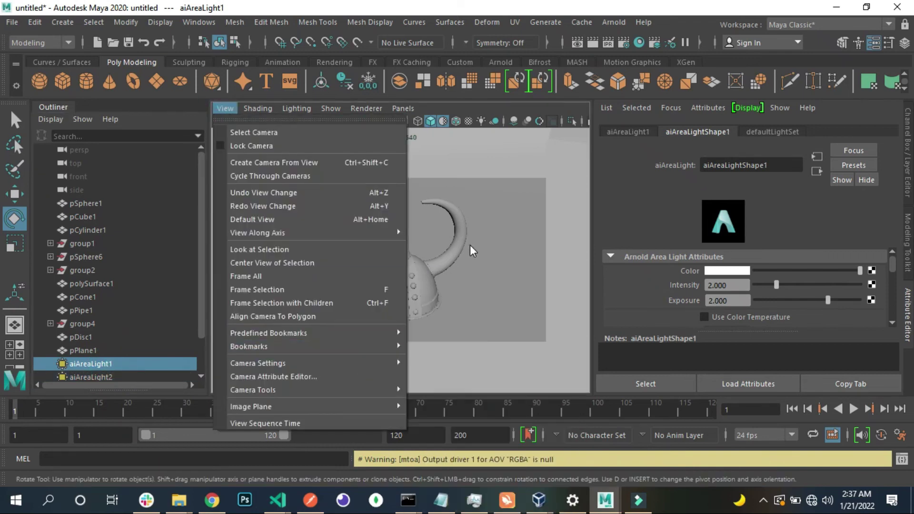
{"action": "left_click", "coordinate": [471, 251]}
{"action": "left_click", "coordinate": [106, 364]}
{"action": "key", "text": "r"}
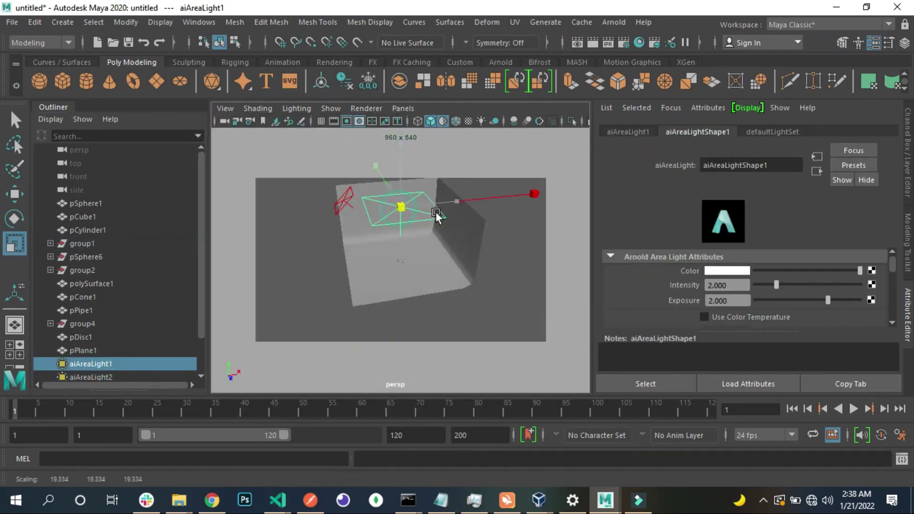
Step: Restore the saved helmet camera view and re-render the bronze helmet in Arnold
{"action": "left_click", "coordinate": [225, 108]}
{"action": "left_click", "coordinate": [429, 347]}
{"action": "left_click", "coordinate": [593, 43]}
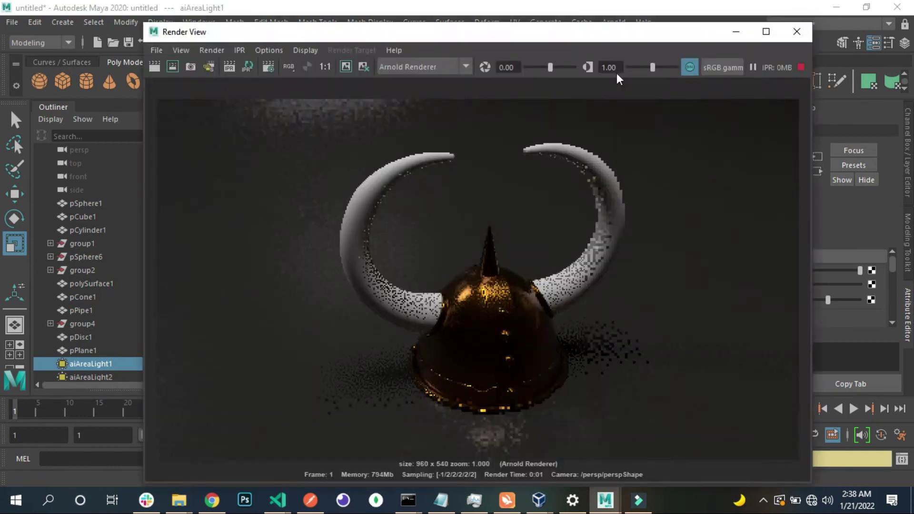